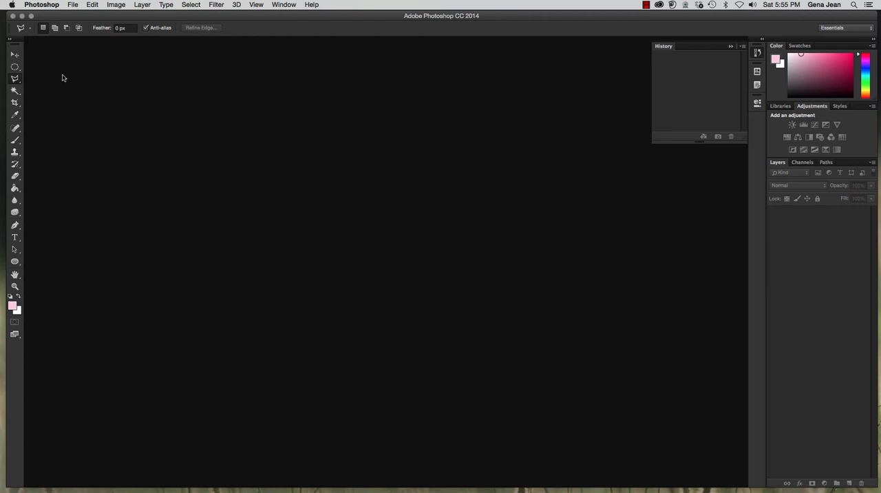
Browse the Chapter4 folder in Adobe Bridge and open glasses.jpg in Photoshop.
{"action": "left_click", "coordinate": [79, 3]}
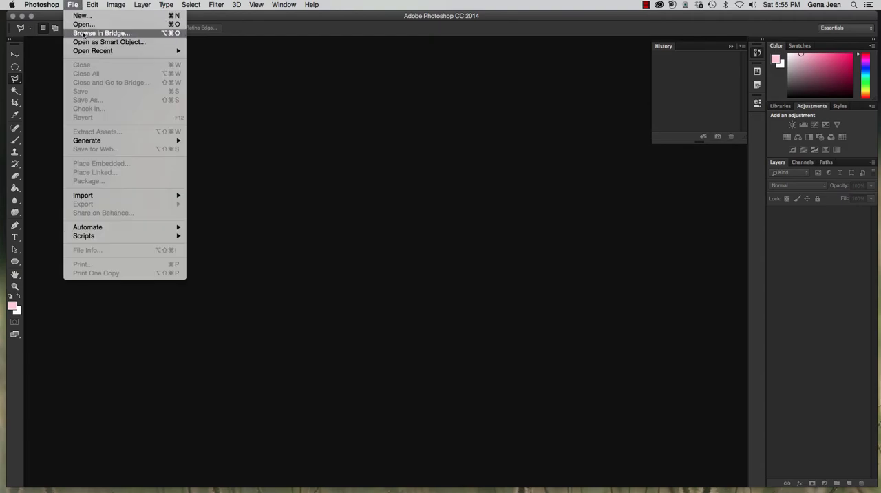
{"action": "left_click", "coordinate": [86, 33]}
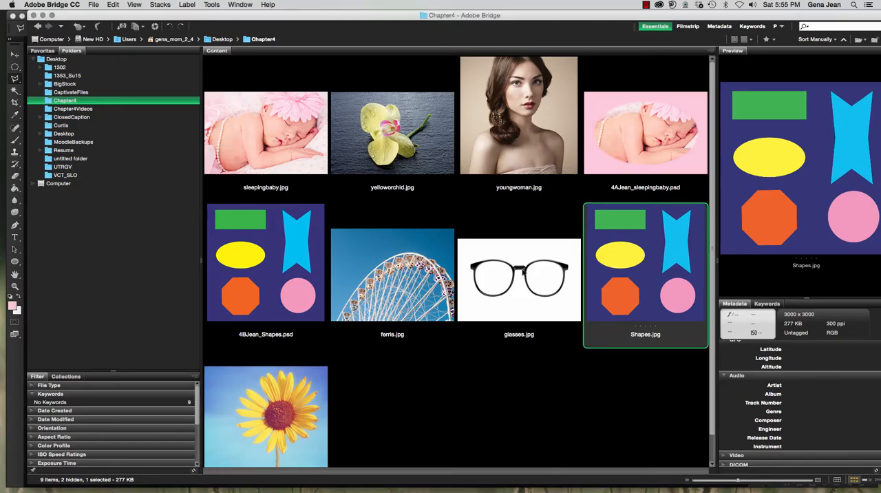
{"action": "double_click", "coordinate": [523, 282]}
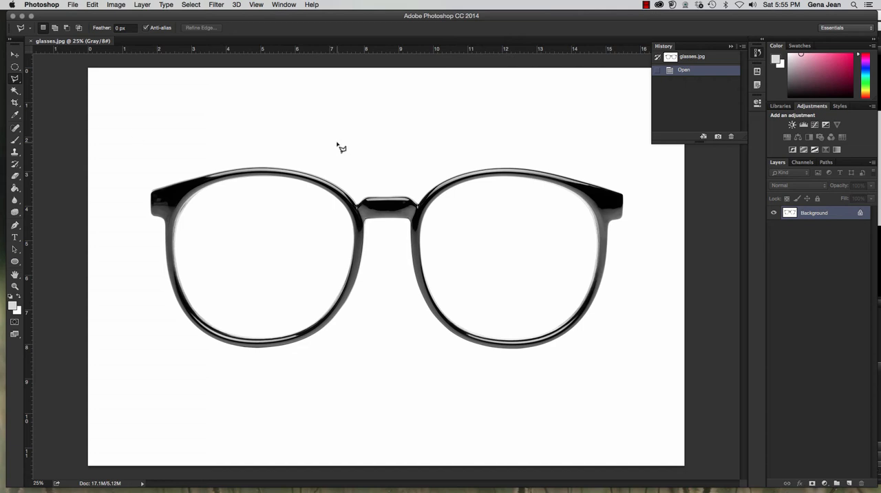
Try selecting both lenses and the surrounding white background with the Magic Wand, and clear that selection.
{"action": "left_click", "coordinate": [16, 90]}
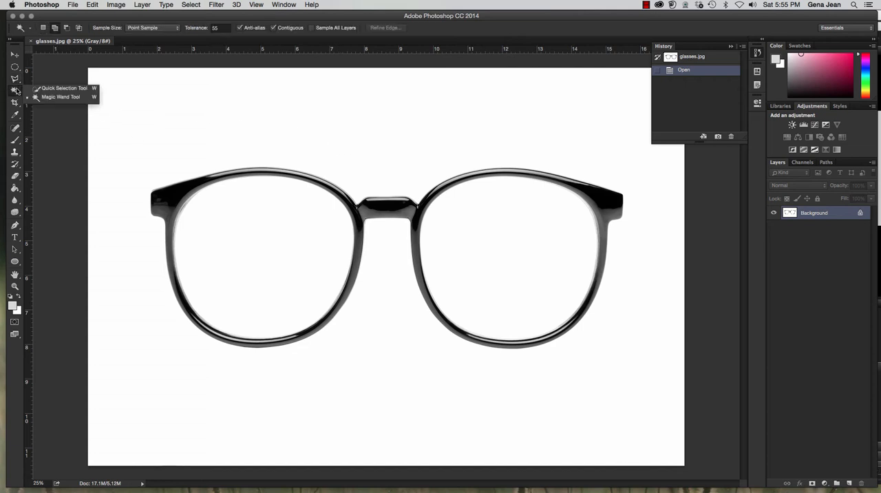
{"action": "left_click", "coordinate": [52, 96]}
{"action": "left_click", "coordinate": [281, 261]}
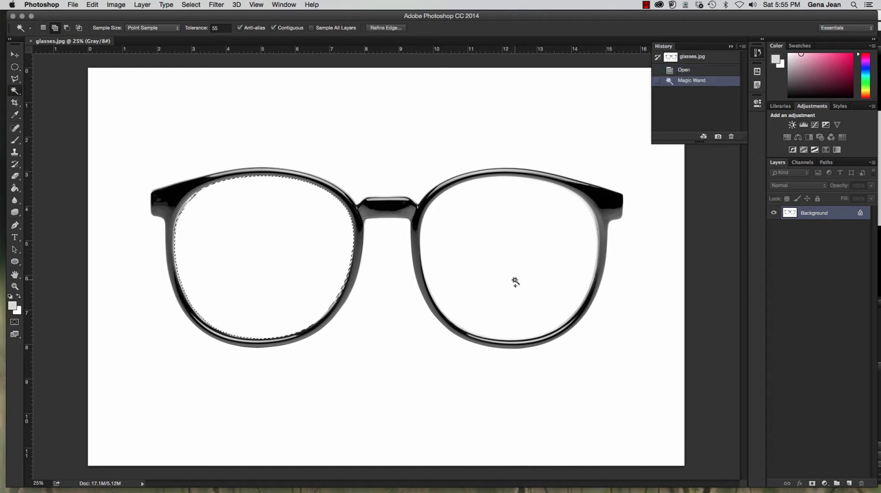
{"action": "left_click", "coordinate": [538, 316], "text": "shift"}
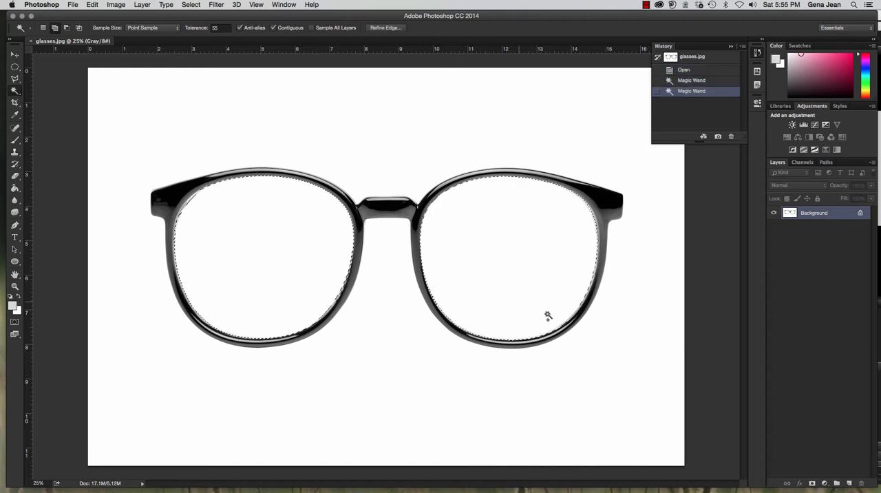
{"action": "left_click", "coordinate": [390, 296], "text": "shift"}
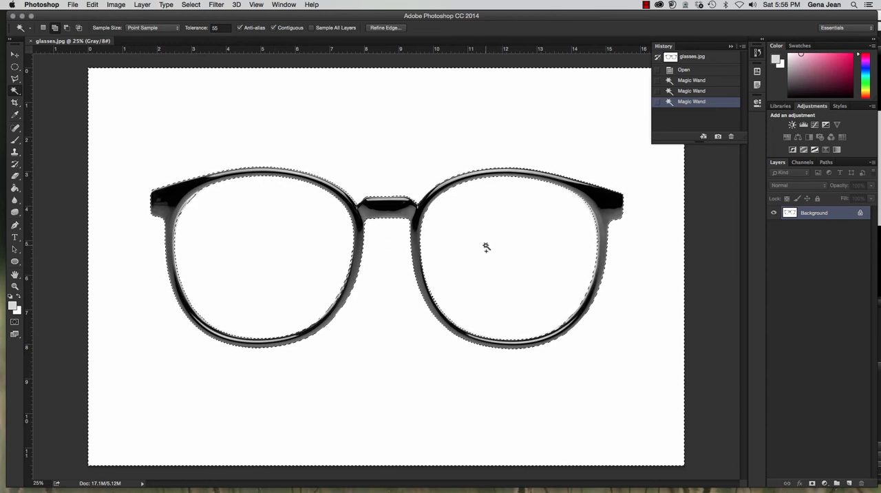
{"action": "key", "text": "super+d"}
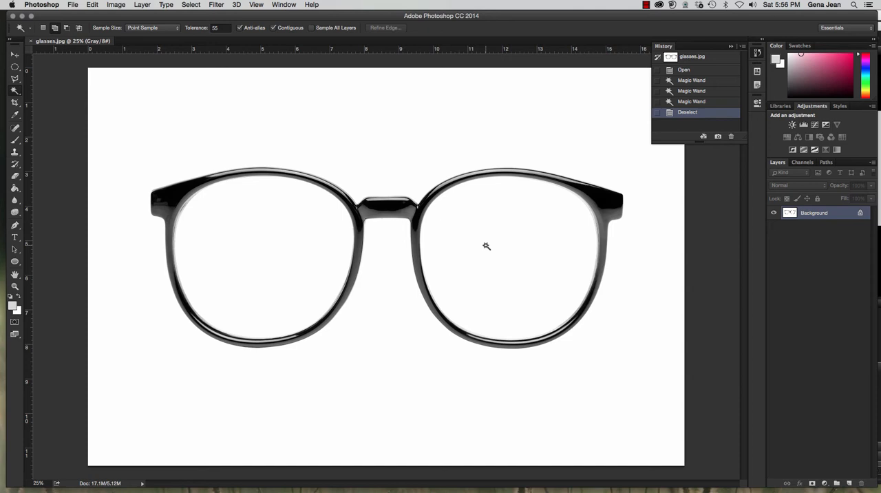
Duplicate the background layer and start a Color Range selection on the copy with Invert turned off.
{"action": "key", "text": "super+j"}
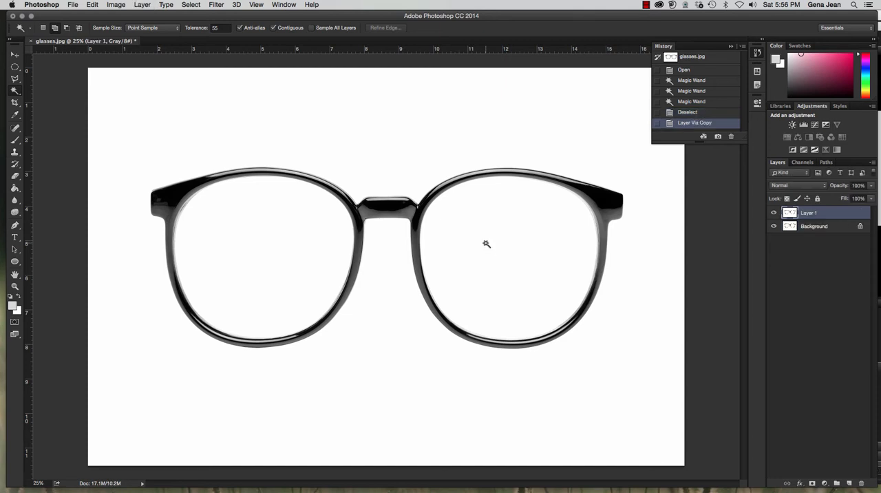
{"action": "left_click", "coordinate": [190, 4]}
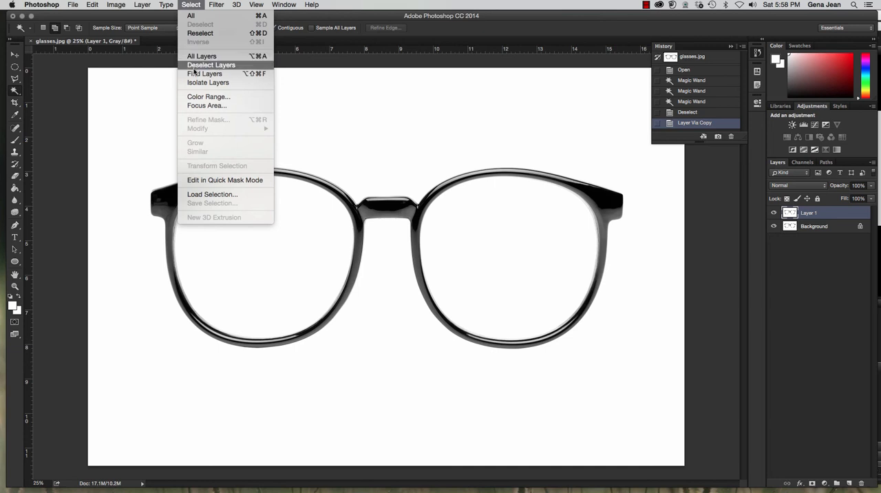
{"action": "left_click", "coordinate": [206, 100]}
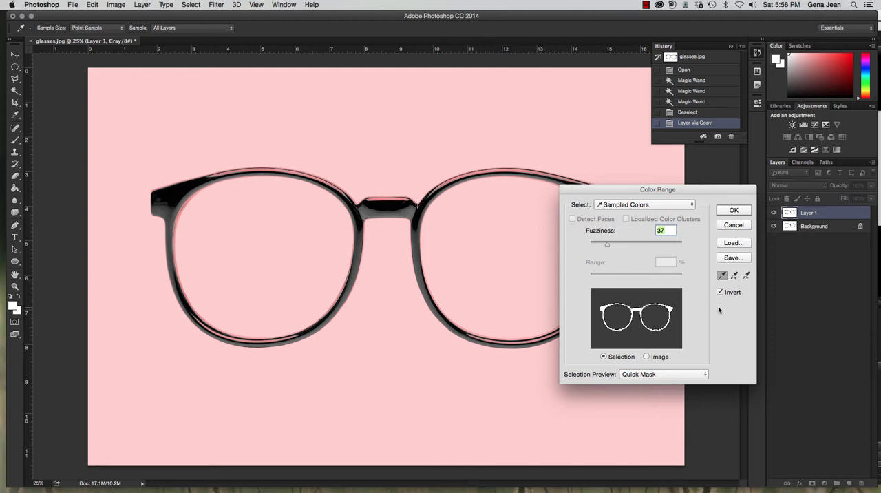
{"action": "left_click", "coordinate": [720, 293]}
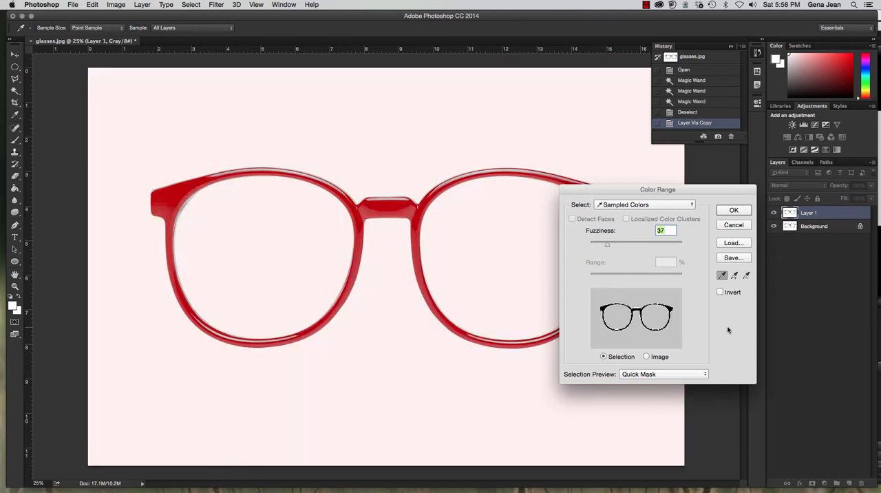
Compare the White Matte, Black Matte, Grayscale and None selection previews, and return the preview to Quick Mask.
{"action": "left_click", "coordinate": [653, 375]}
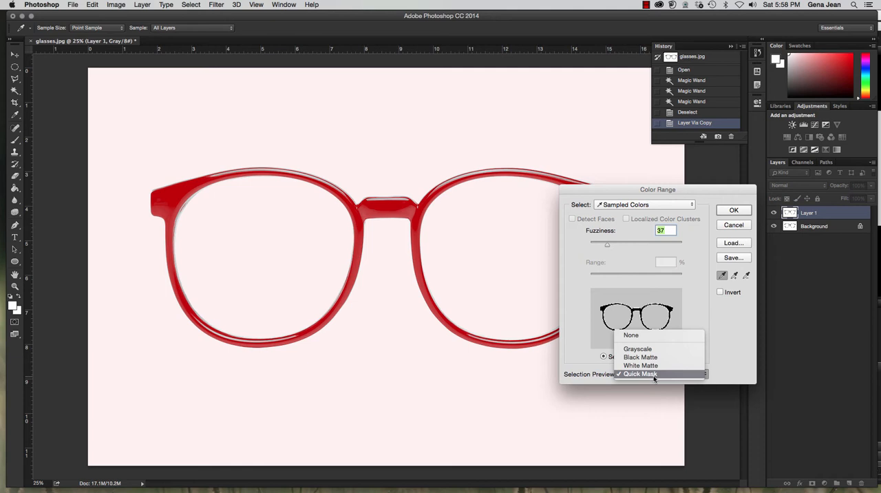
{"action": "left_click", "coordinate": [654, 376]}
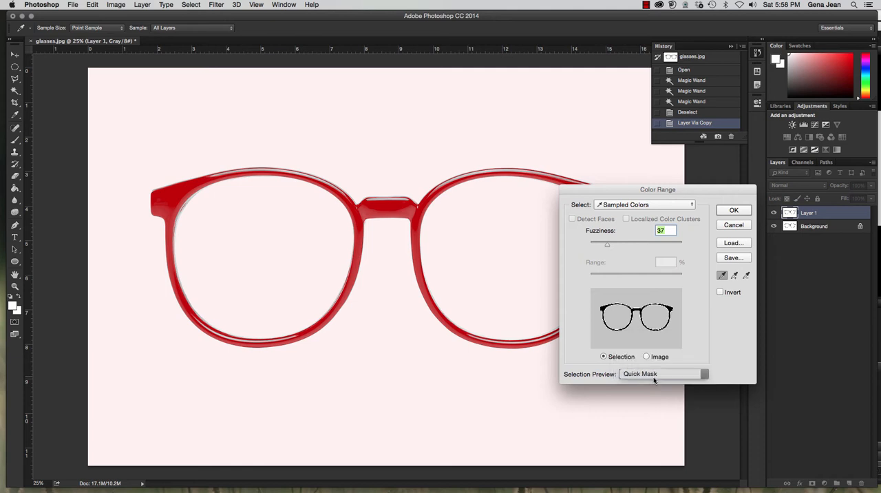
{"action": "left_click", "coordinate": [654, 378]}
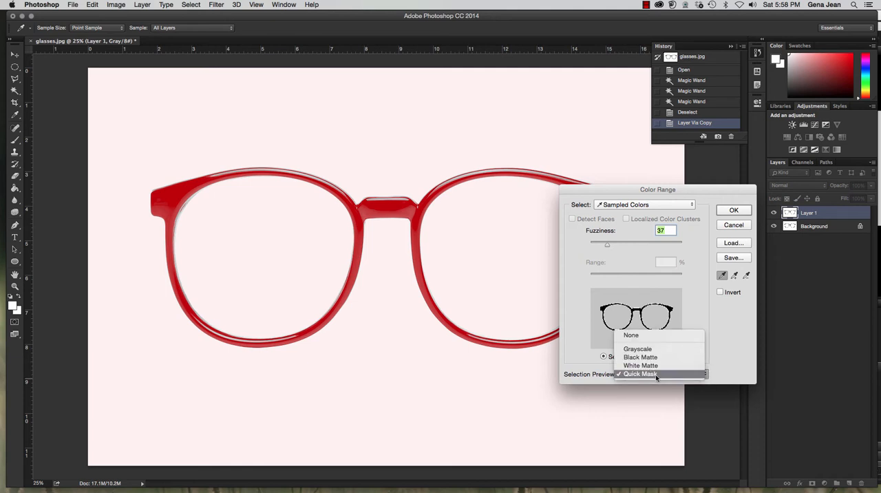
{"action": "left_click", "coordinate": [658, 366]}
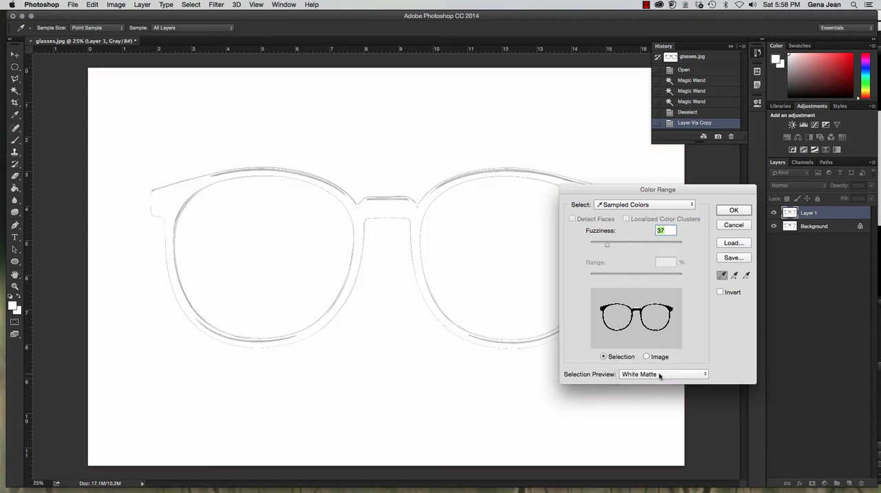
{"action": "left_click", "coordinate": [659, 375]}
{"action": "left_click", "coordinate": [657, 365]}
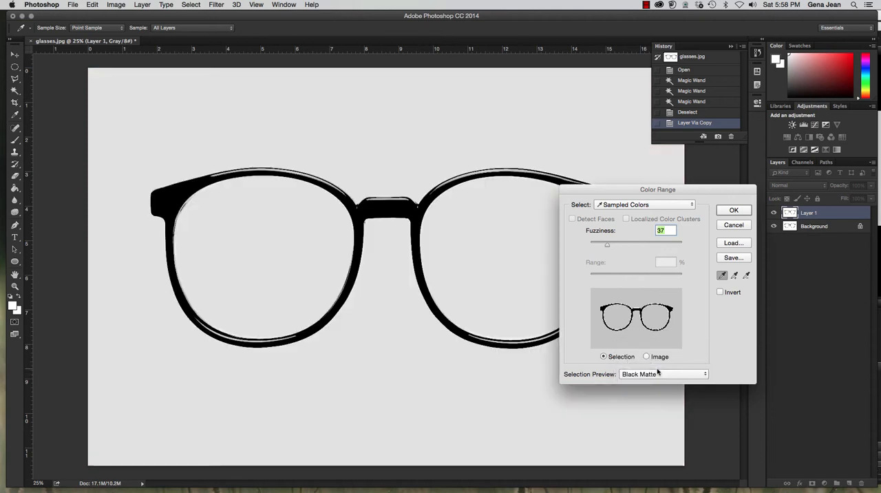
{"action": "left_click", "coordinate": [657, 373]}
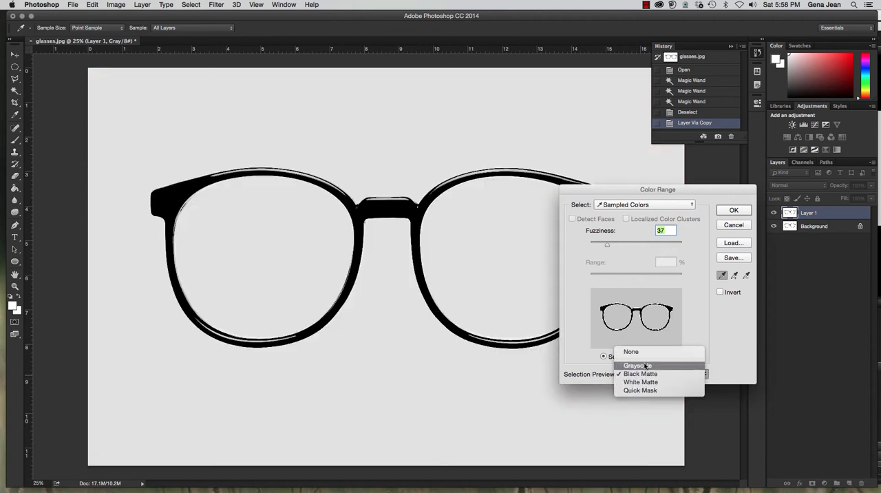
{"action": "left_click", "coordinate": [644, 366]}
{"action": "left_click", "coordinate": [649, 375]}
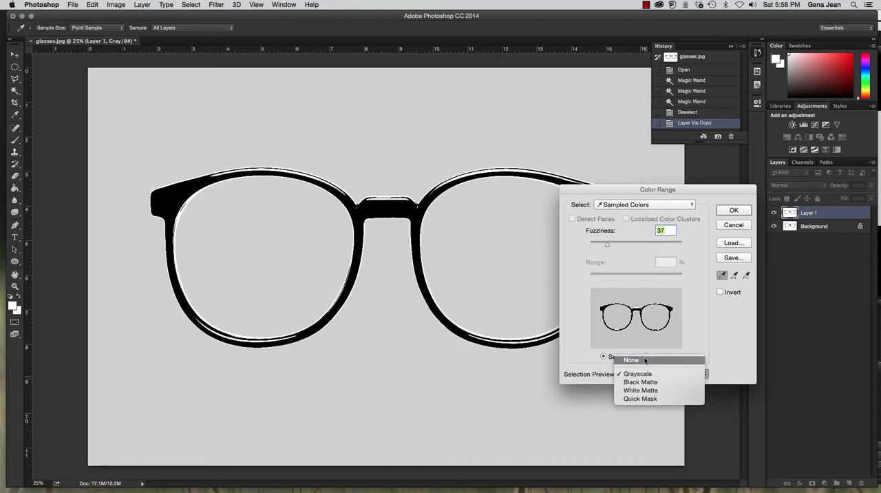
{"action": "left_click", "coordinate": [645, 360]}
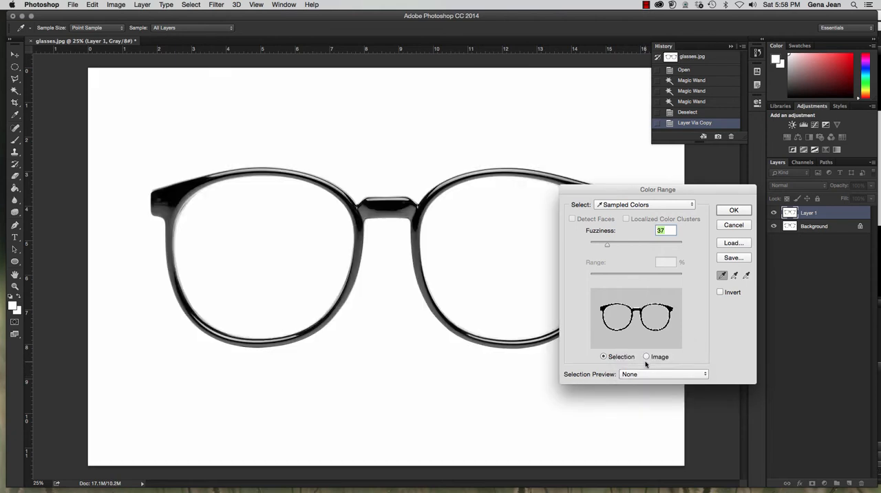
{"action": "left_click", "coordinate": [647, 373]}
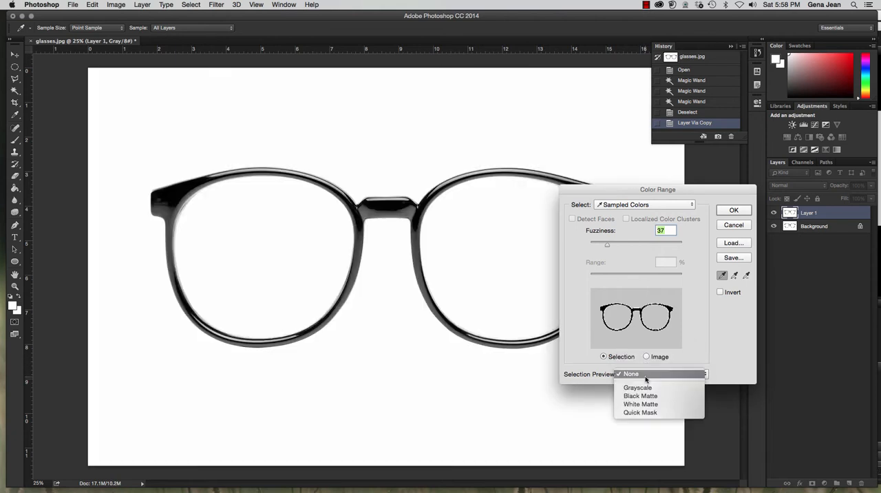
{"action": "left_click", "coordinate": [640, 412]}
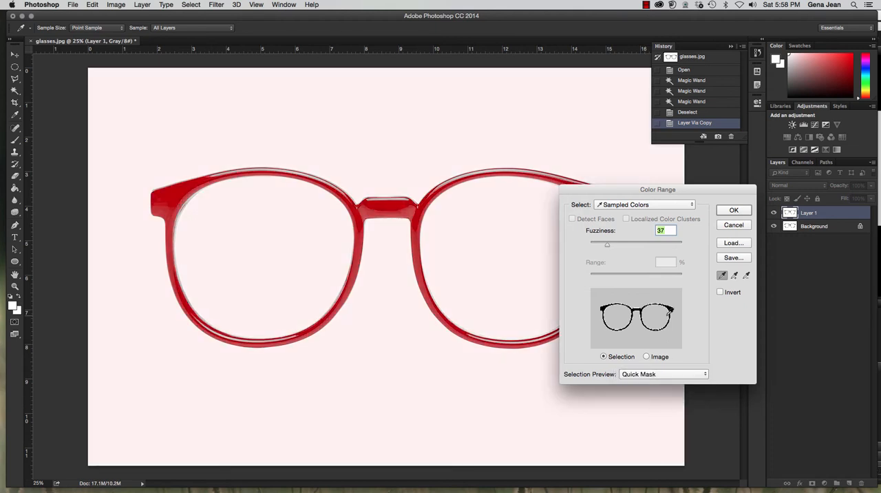
Keep Sampled Colors as the color range source and set the Fuzziness to 40.
{"action": "left_click", "coordinate": [639, 205]}
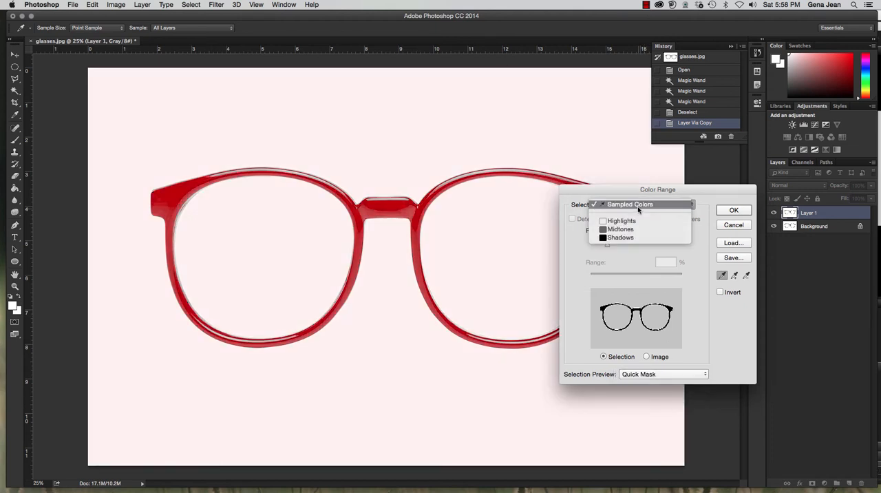
{"action": "left_click", "coordinate": [639, 210]}
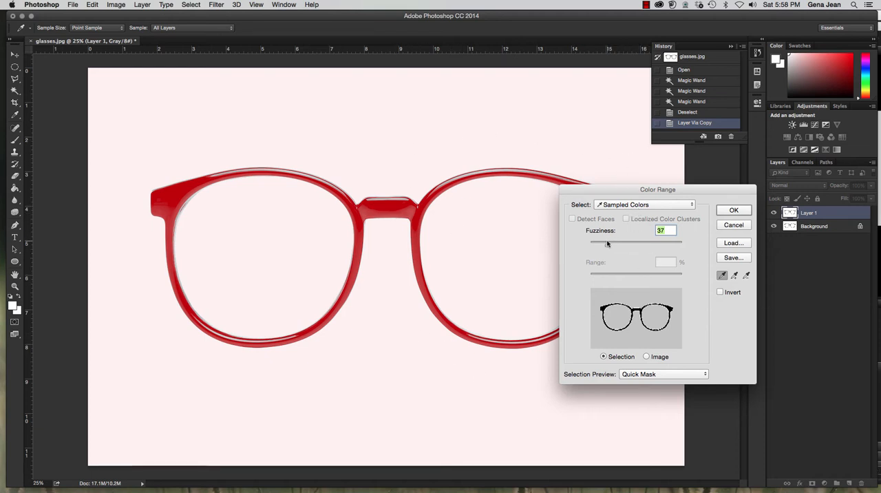
{"action": "left_click_drag", "start_coordinate": [607, 247], "coordinate": [609, 248]}
Sample the white background above the glasses and invert the color range so the frames are selected.
{"action": "left_click", "coordinate": [398, 130]}
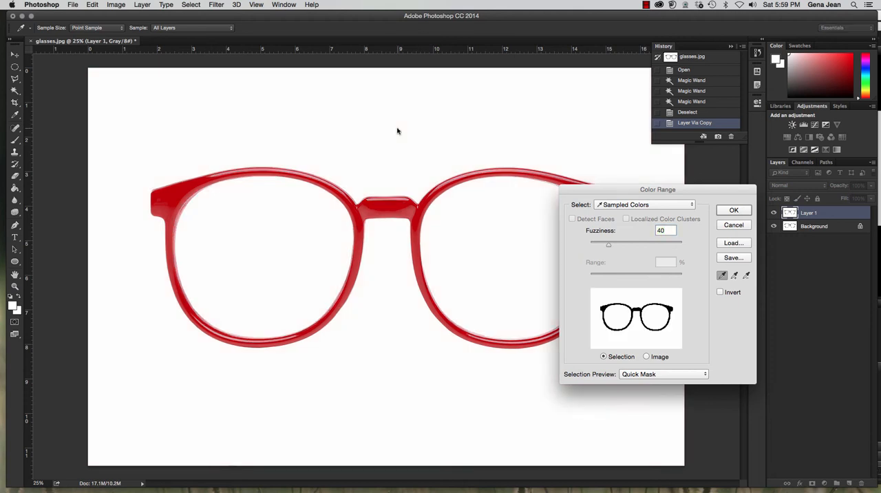
{"action": "left_click_drag", "start_coordinate": [573, 192], "coordinate": [563, 228]}
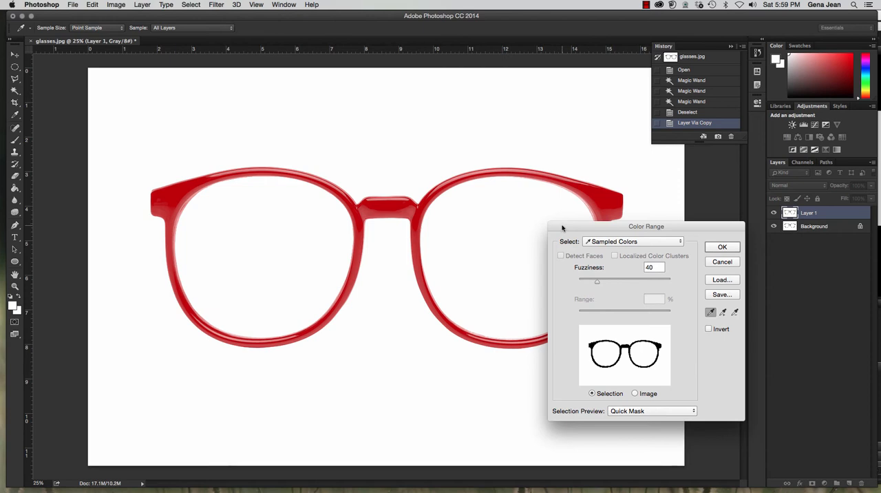
{"action": "left_click", "coordinate": [709, 329]}
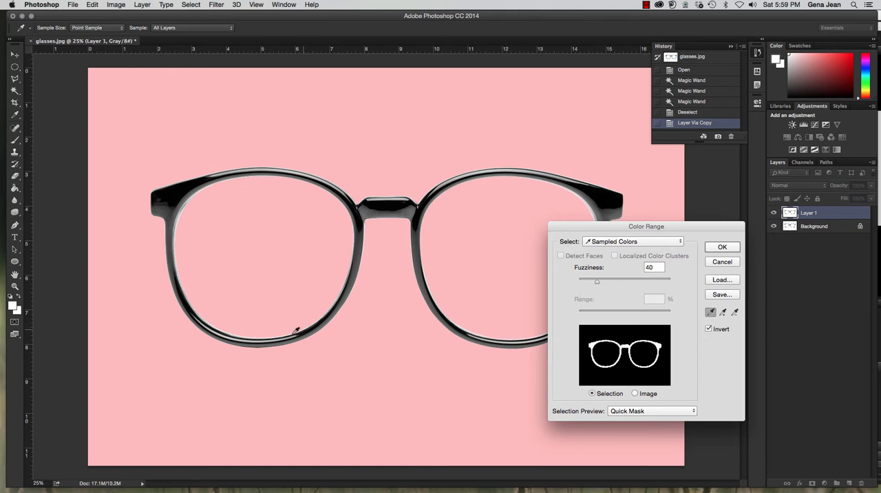
Try sampling the light edge tones along the first lens's lower rim, and resample the white lens area.
{"action": "left_click", "coordinate": [278, 333]}
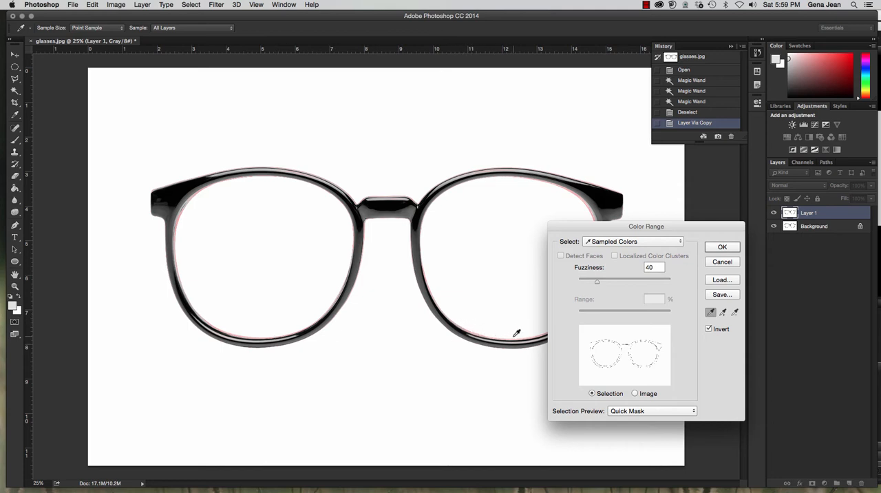
{"action": "left_click", "coordinate": [201, 313]}
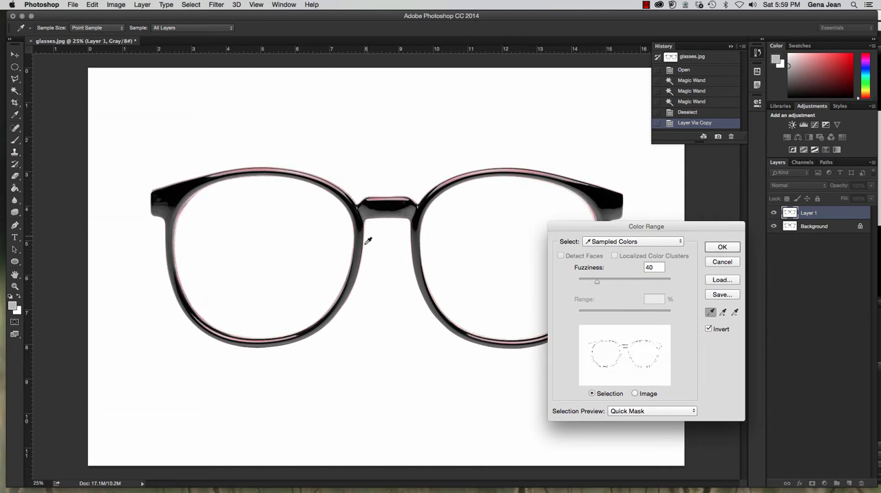
{"action": "left_click", "coordinate": [450, 204]}
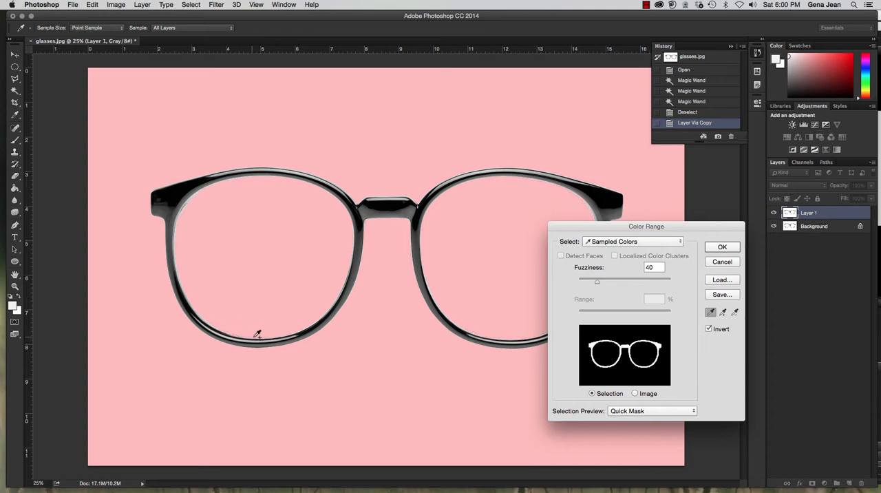
Add the grey edge tones at the lower inner rims of both lenses to the sampled colors.
{"action": "left_click", "coordinate": [201, 313], "text": "shift"}
{"action": "left_click", "coordinate": [453, 315], "text": "shift"}
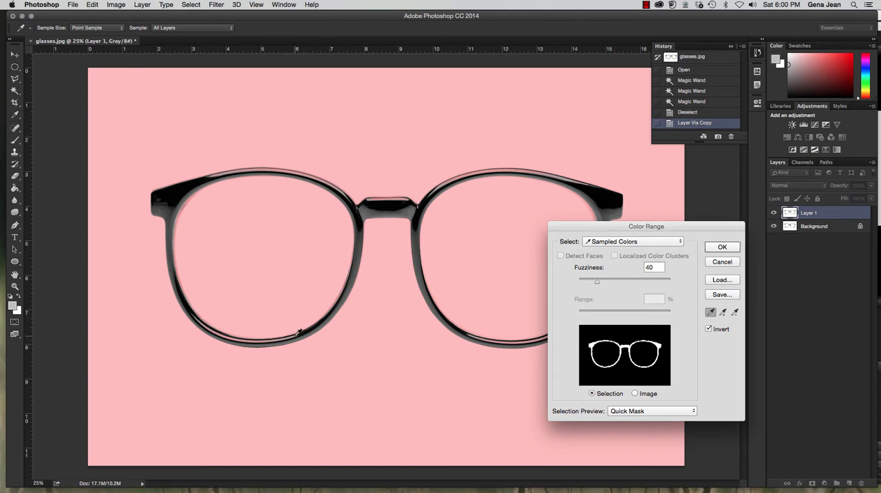
Subtract the highlight tones along the first lens's lower rim from the sampled colors.
{"action": "key", "text": "alt"}
{"action": "left_click", "coordinate": [296, 335], "text": "alt"}
{"action": "left_click", "coordinate": [287, 338], "text": "alt"}
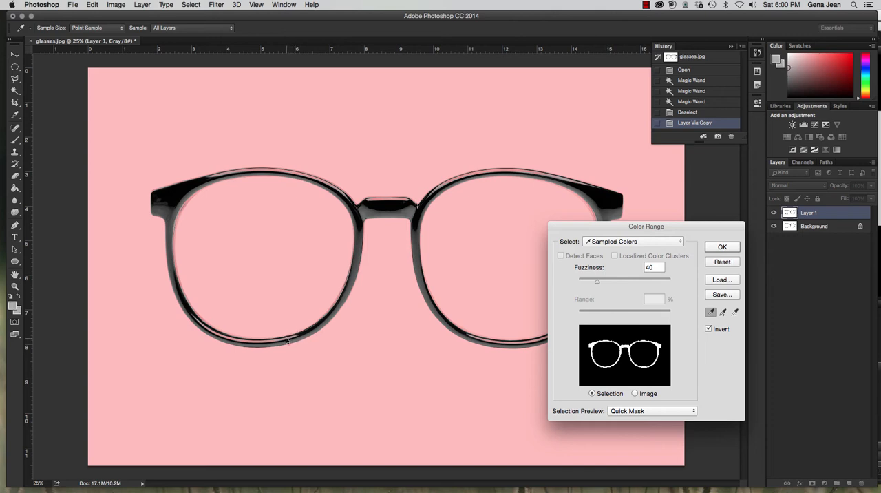
{"action": "left_click", "coordinate": [242, 340], "text": "alt"}
{"action": "left_click", "coordinate": [226, 331]}
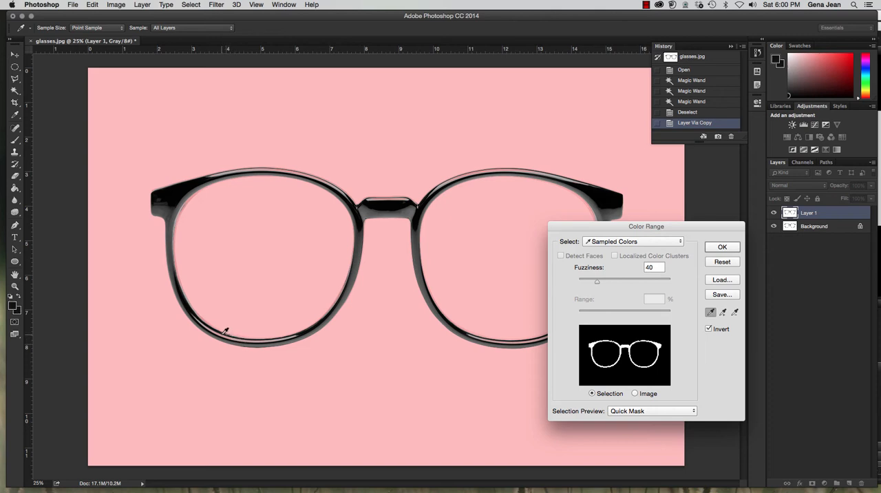
Subtract the highlights on the second lens's lower and upper rims and the first lens's upper rim, keeping the whole frame in view.
{"action": "left_click", "coordinate": [502, 340]}
{"action": "left_click", "coordinate": [506, 339], "text": "alt"}
{"action": "left_click", "coordinate": [525, 338], "text": "alt"}
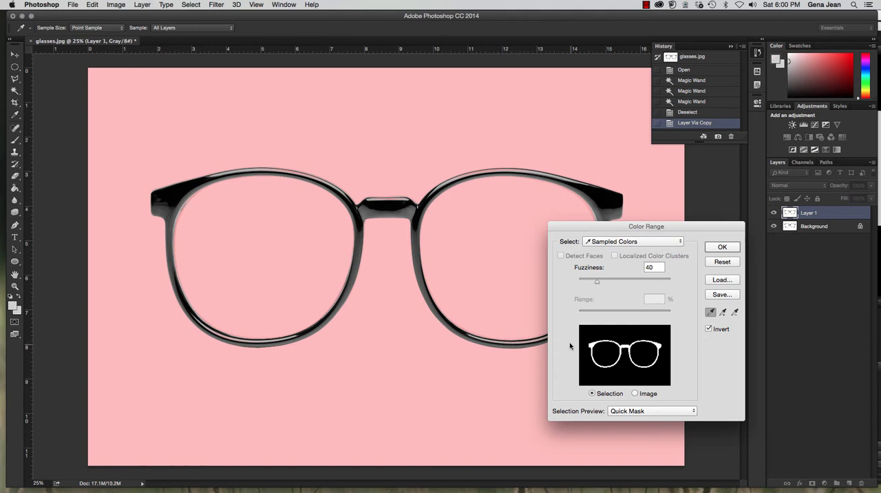
{"action": "left_click", "coordinate": [483, 173], "text": "alt"}
{"action": "left_click", "coordinate": [492, 173], "text": "alt"}
{"action": "left_click", "coordinate": [326, 181], "text": "alt"}
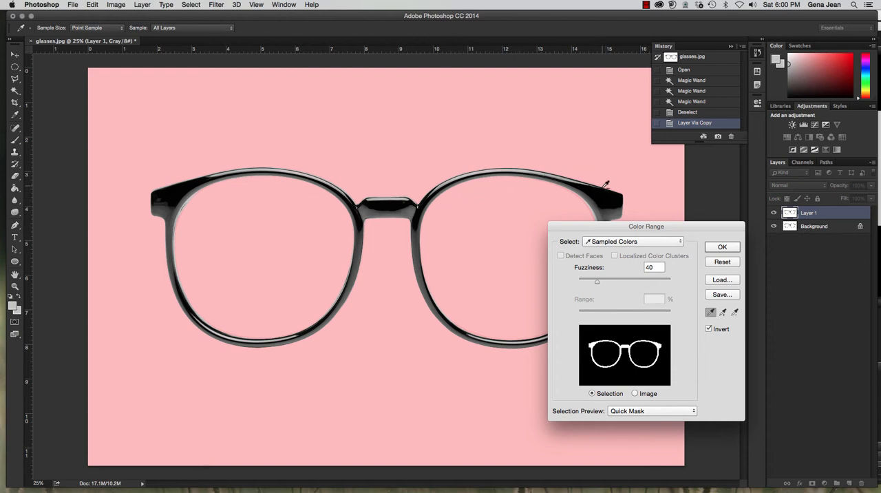
{"action": "left_click_drag", "start_coordinate": [622, 227], "coordinate": [688, 182]}
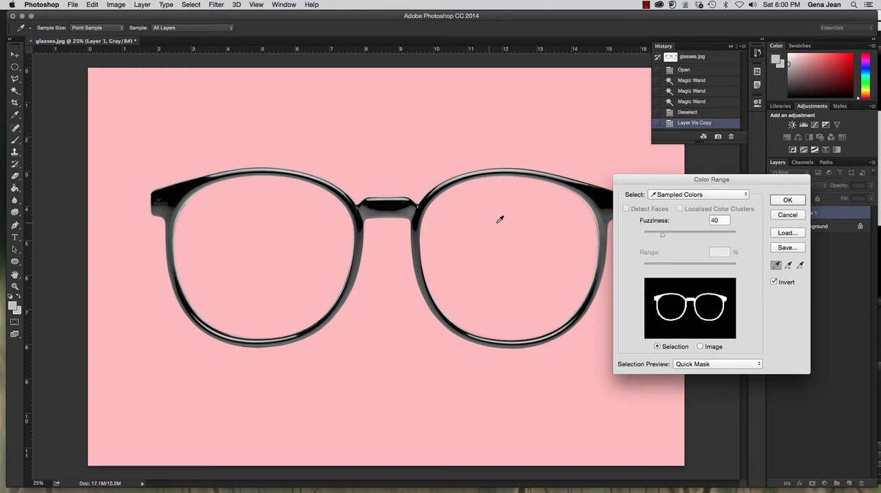
{"action": "left_click_drag", "start_coordinate": [736, 183], "coordinate": [705, 202]}
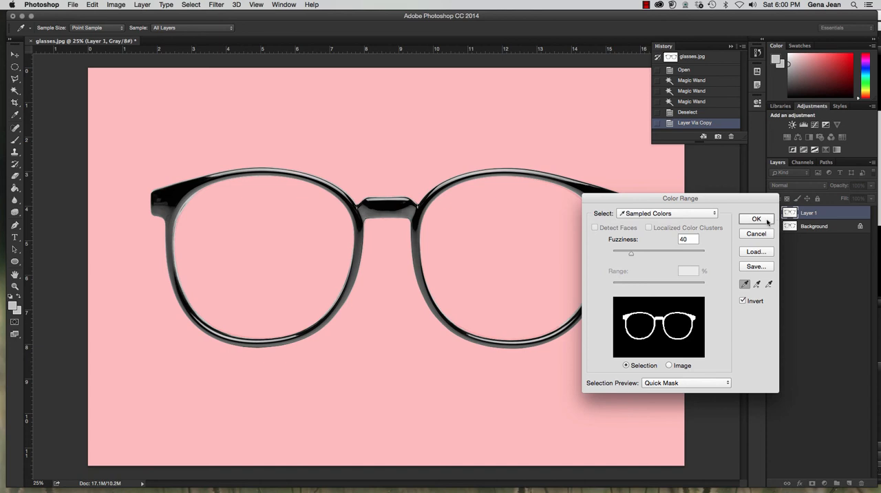
Accept the inverted Color Range selection and turn it into a layer mask on Layer 1.
{"action": "left_click", "coordinate": [765, 220]}
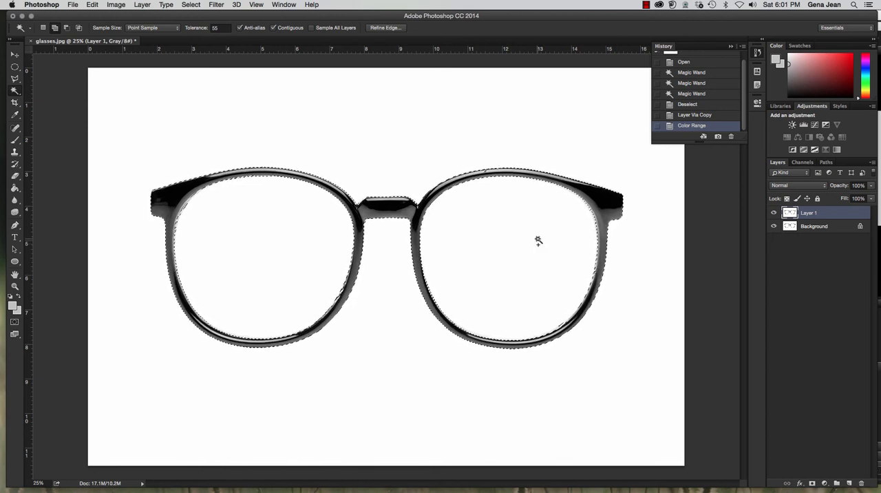
{"action": "left_click", "coordinate": [812, 485]}
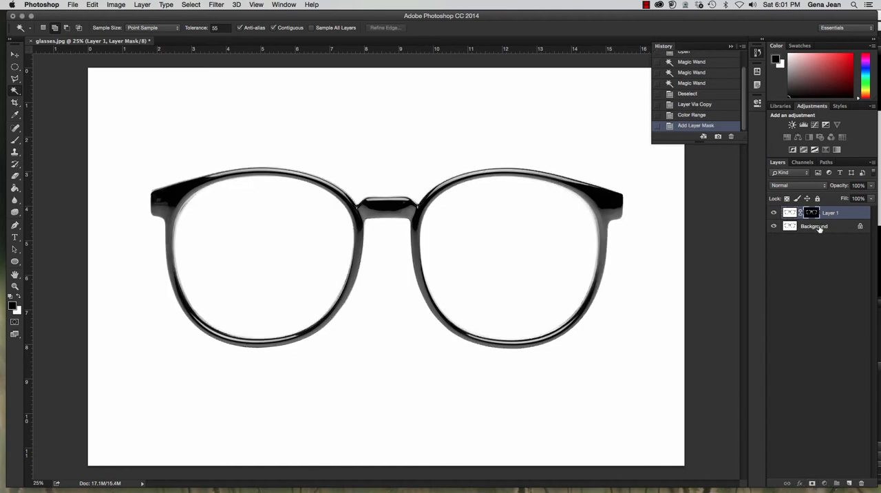
Add a new empty layer named Pattern directly above the Background layer.
{"action": "left_click", "coordinate": [824, 228]}
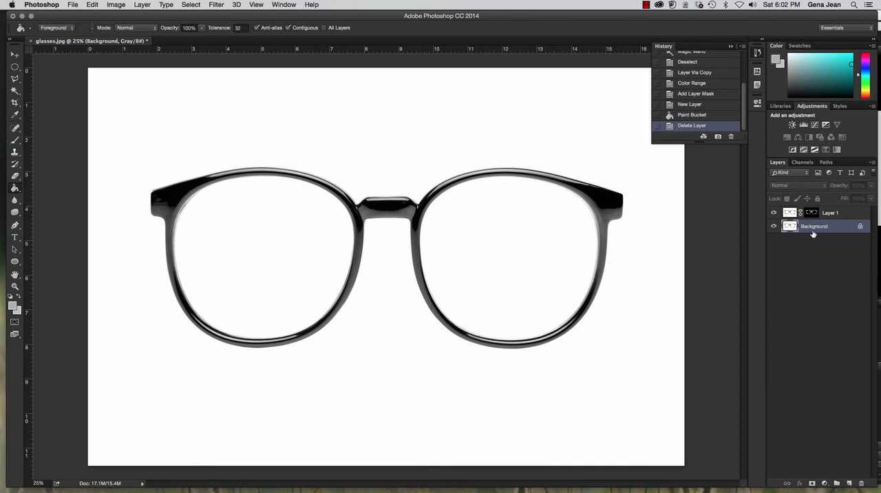
{"action": "key", "text": "super+shift+n"}
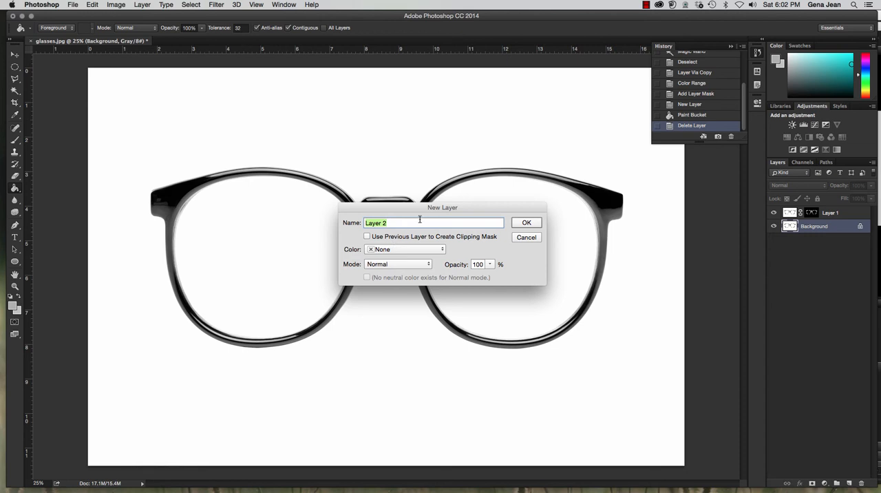
{"action": "type", "text": "Pattern"}
{"action": "left_click", "coordinate": [528, 224]}
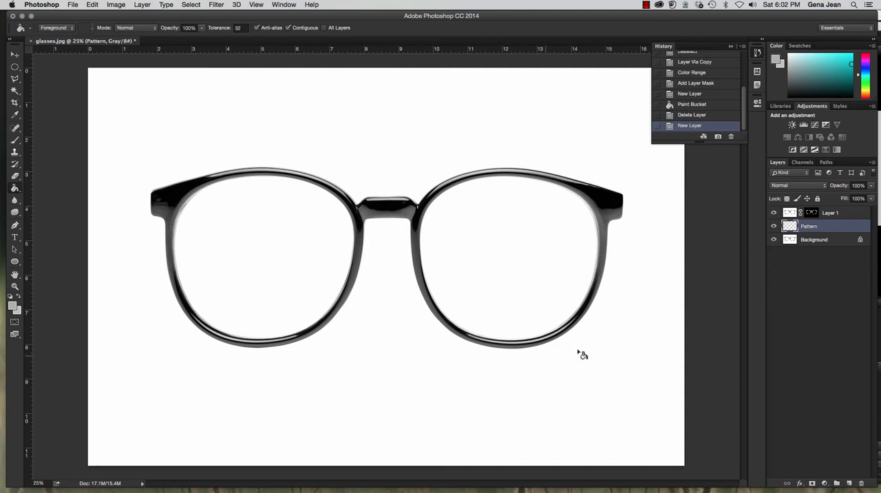
Check which color mode the glasses image uses.
{"action": "left_click", "coordinate": [115, 5]}
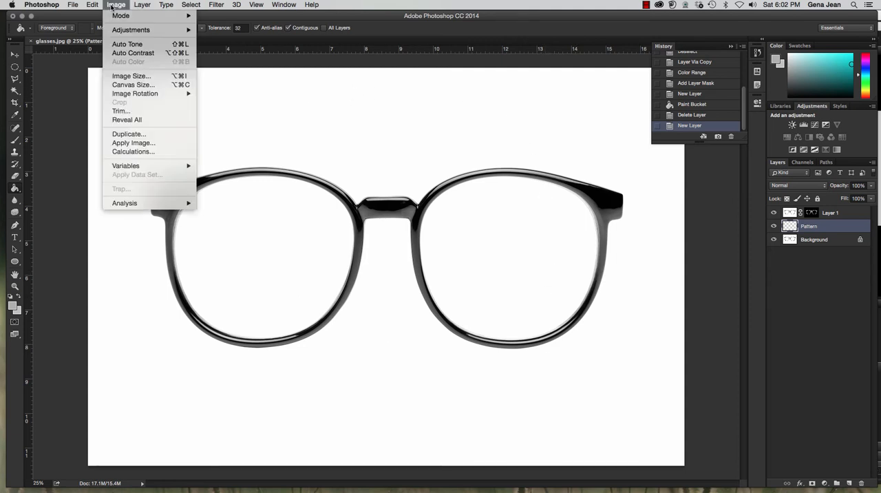
{"action": "mouse_move", "coordinate": [122, 16]}
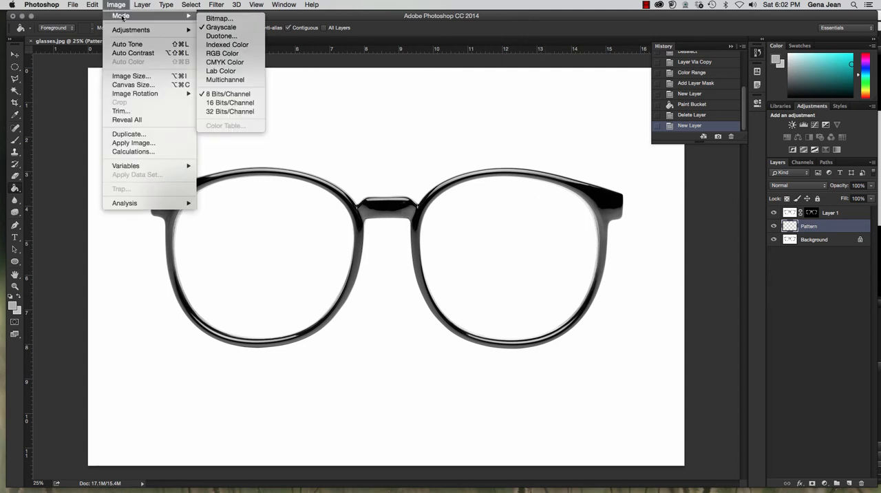
{"action": "left_click", "coordinate": [212, 28]}
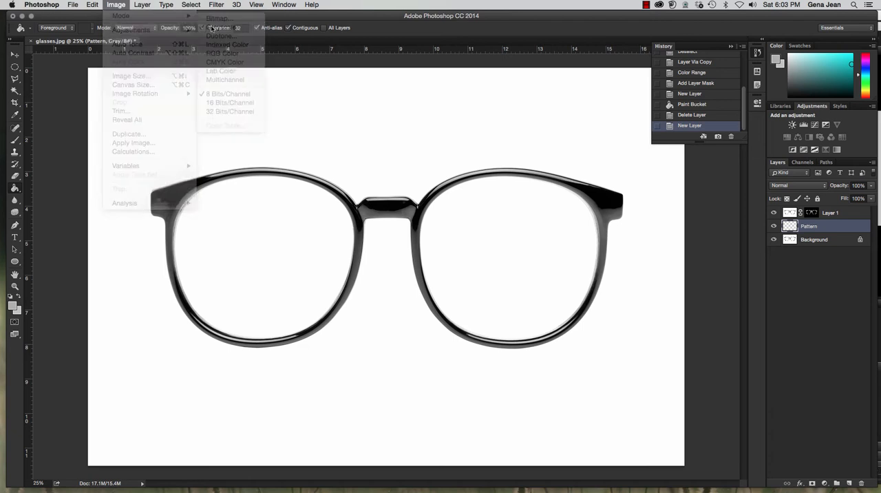
{"action": "left_click", "coordinate": [142, 5]}
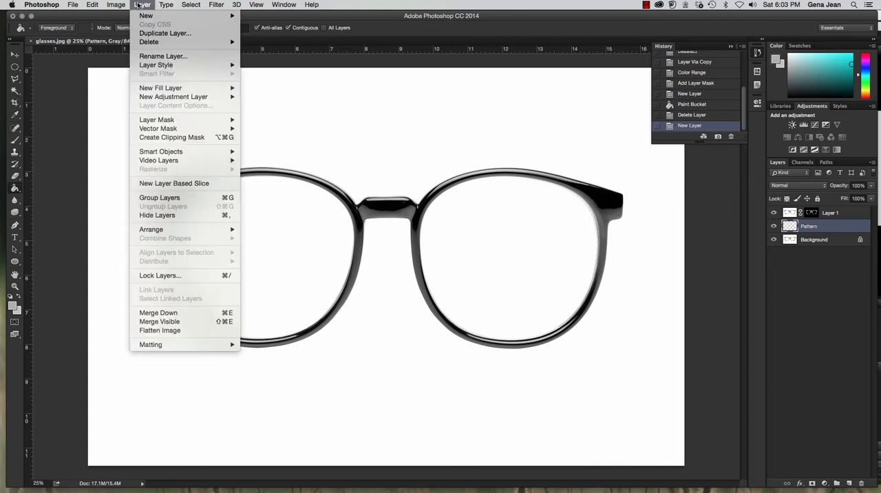
{"action": "mouse_move", "coordinate": [121, 7]}
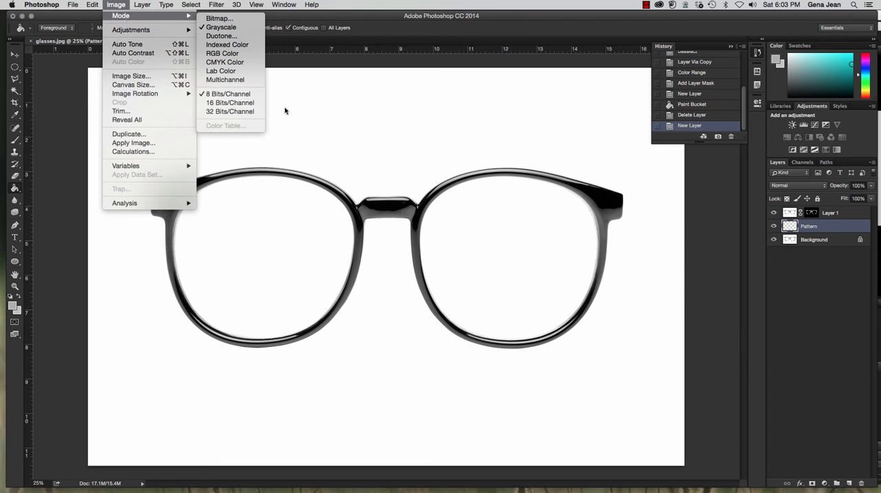
Enable a Pattern Overlay style on the Pattern layer and replace the current patterns with the Nature Patterns set.
{"action": "left_click", "coordinate": [841, 226]}
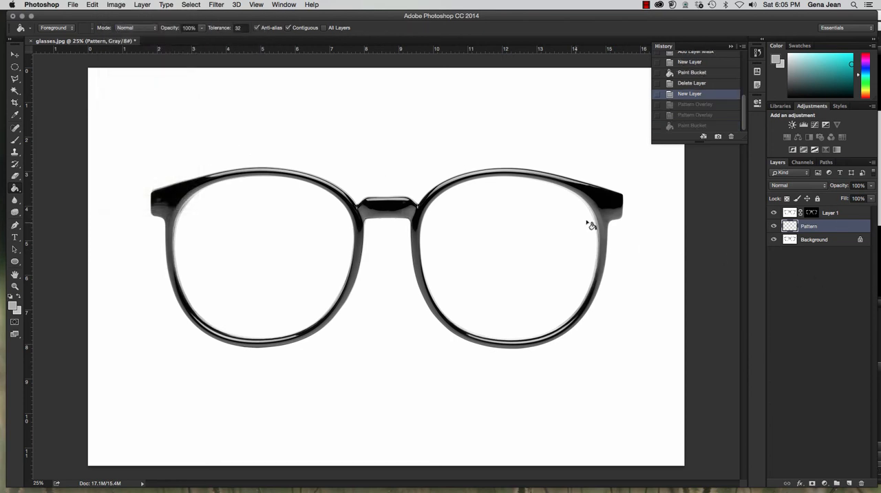
{"action": "double_click", "coordinate": [824, 230]}
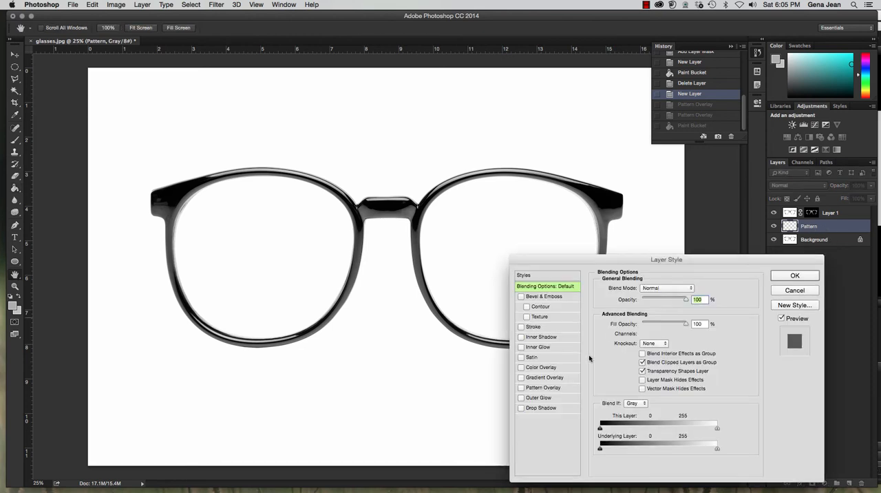
{"action": "left_click", "coordinate": [539, 389]}
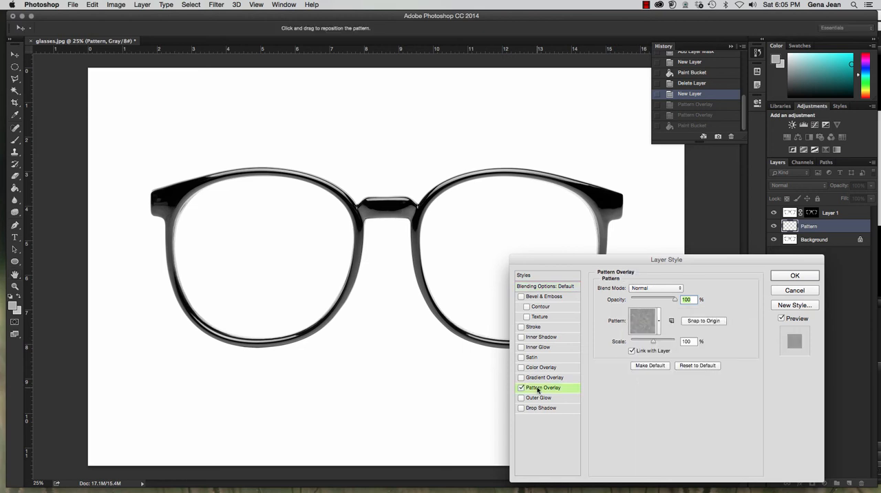
{"action": "left_click", "coordinate": [521, 388]}
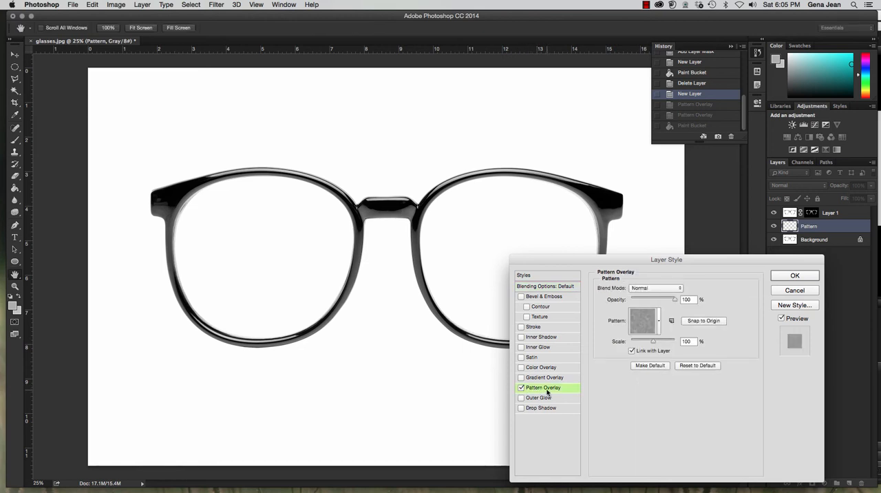
{"action": "left_click", "coordinate": [659, 321]}
{"action": "left_click", "coordinate": [694, 345]}
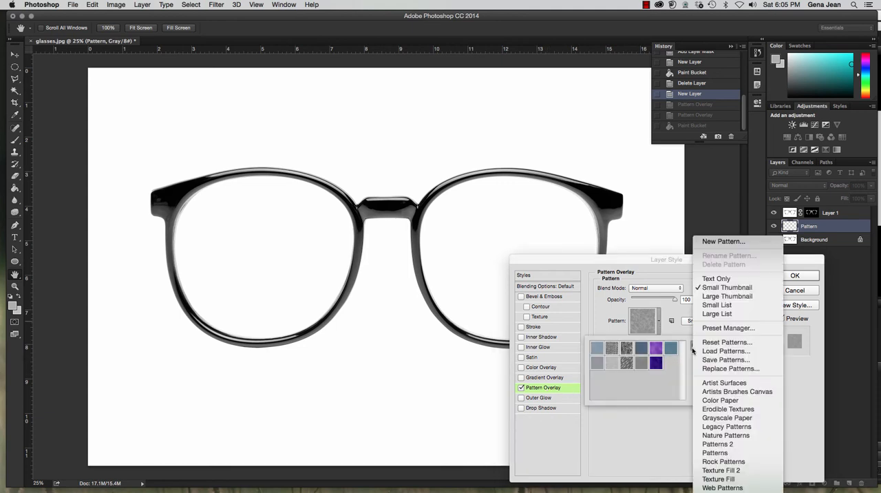
{"action": "left_click", "coordinate": [726, 435]}
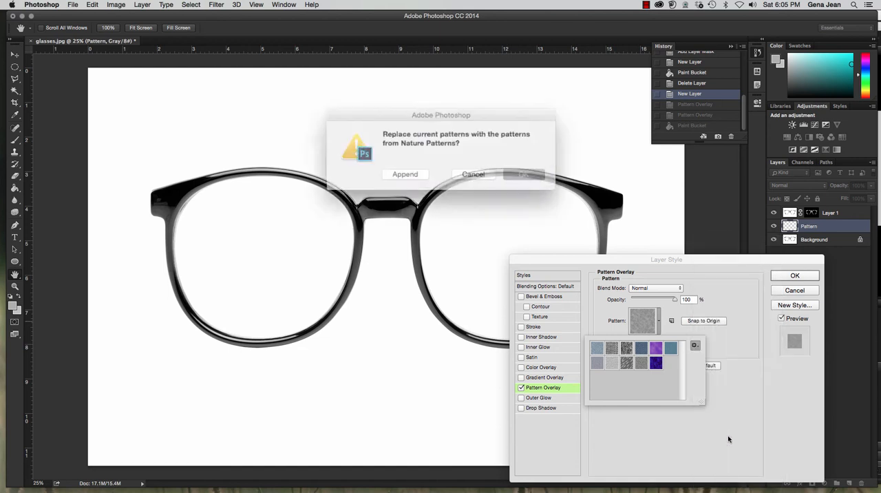
{"action": "left_click", "coordinate": [514, 171]}
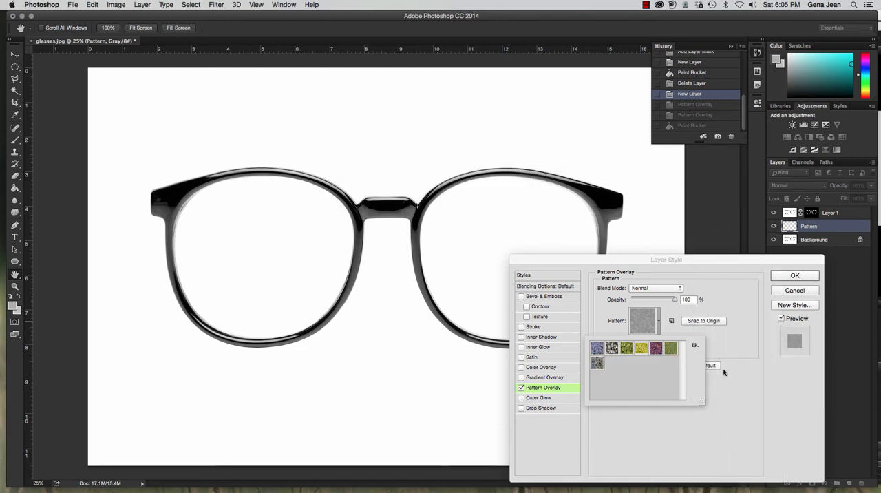
Apply the black-and-white leaf pattern as the overlay with 100% opacity and 200% scale.
{"action": "left_click", "coordinate": [612, 349]}
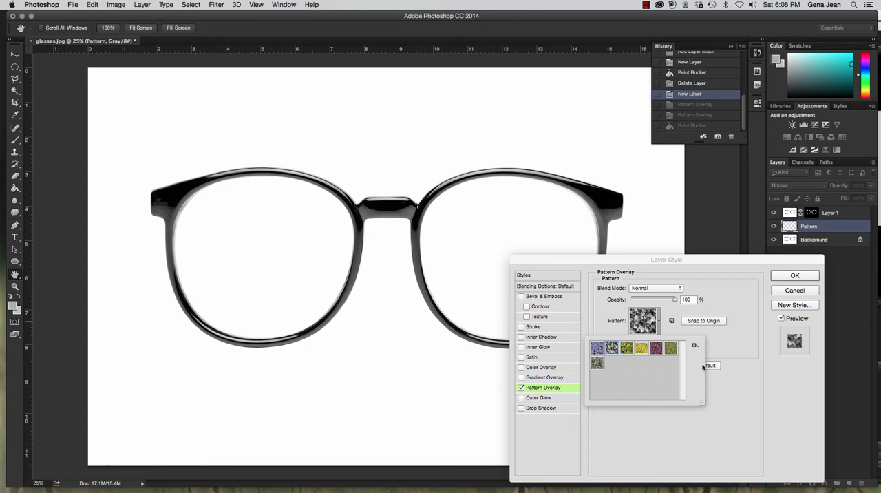
{"action": "left_click", "coordinate": [712, 340]}
{"action": "left_click", "coordinate": [659, 331]}
{"action": "left_click", "coordinate": [658, 303]}
{"action": "mouse_move", "coordinate": [669, 302]}
{"action": "left_mouse_down"}
{"action": "mouse_move", "coordinate": [645, 303]}
{"action": "mouse_move", "coordinate": [677, 305]}
{"action": "left_mouse_up"}
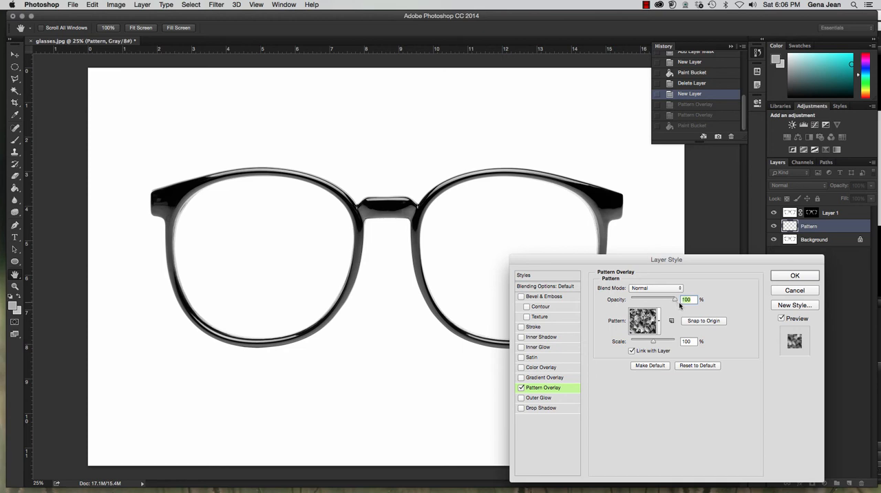
{"action": "left_click_drag", "start_coordinate": [653, 343], "coordinate": [656, 343]}
{"action": "type", "text": "200"}
{"action": "left_click", "coordinate": [785, 279]}
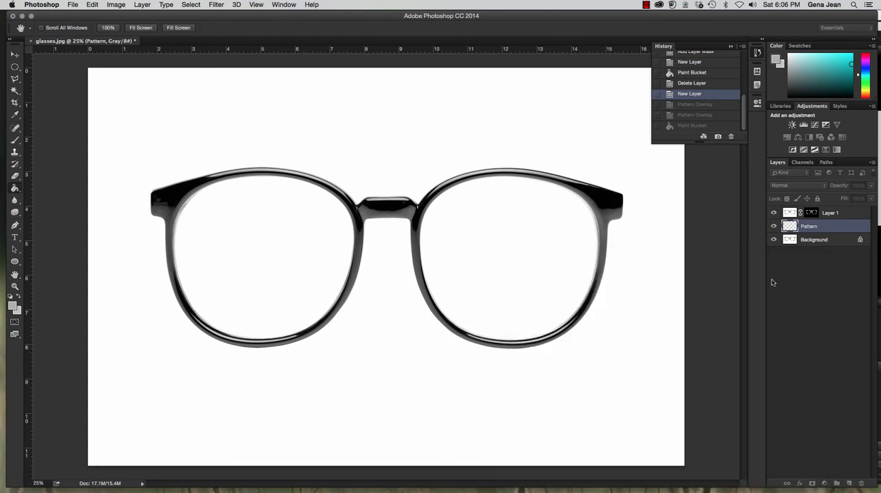
Fill the Pattern layer with the foreground color using the Paint Bucket so the overlay covers the canvas.
{"action": "left_click", "coordinate": [642, 293]}
{"action": "key", "text": "ctrl+z"}
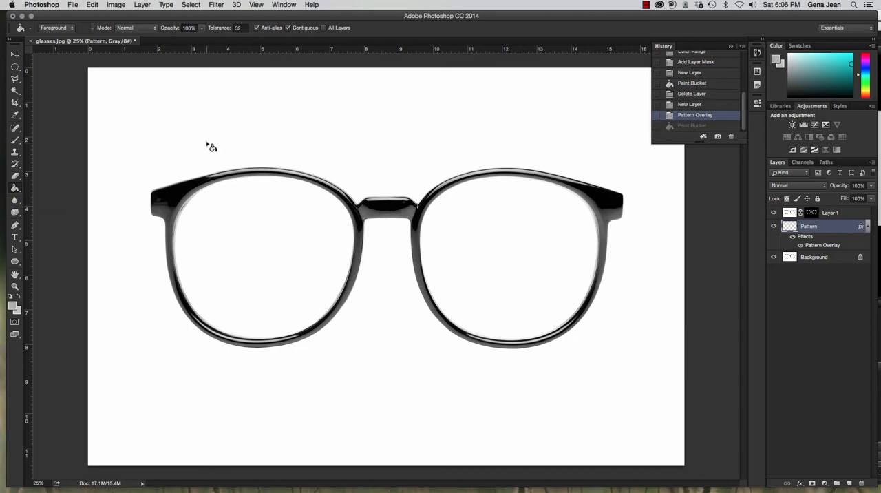
{"action": "left_click", "coordinate": [218, 124]}
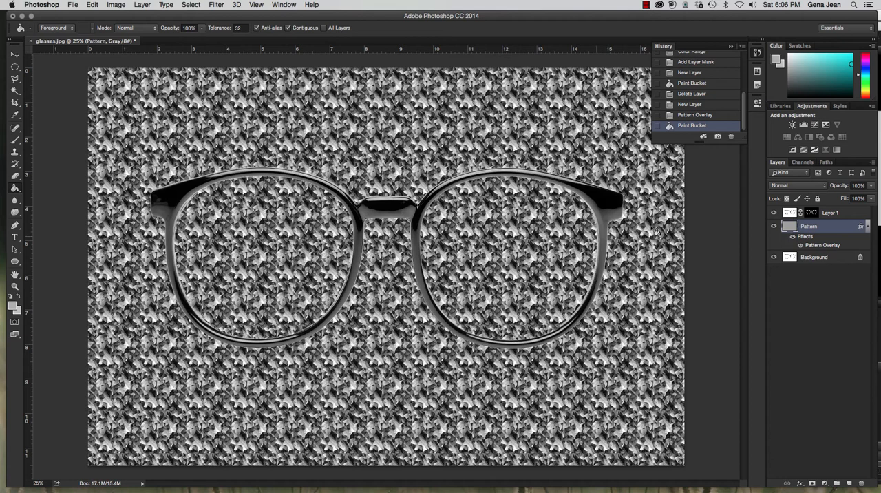
Rename the masked Layer 1 as Frames.
{"action": "left_click", "coordinate": [838, 216]}
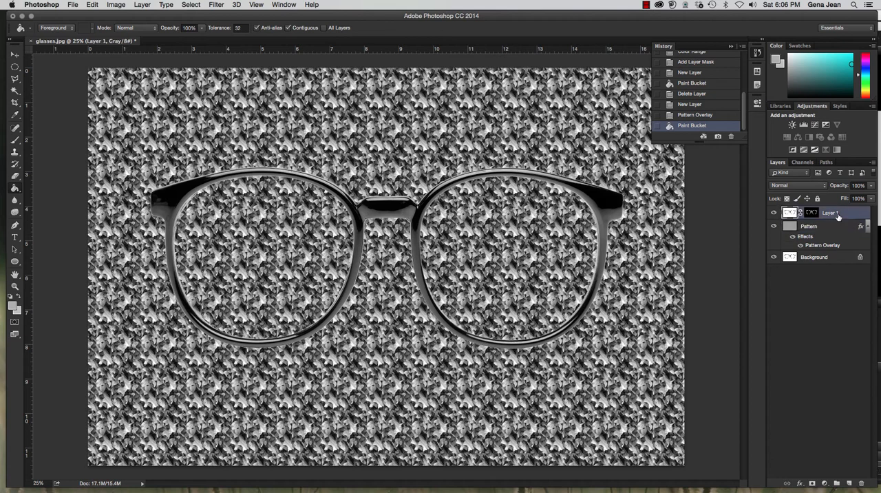
{"action": "double_click", "coordinate": [829, 213]}
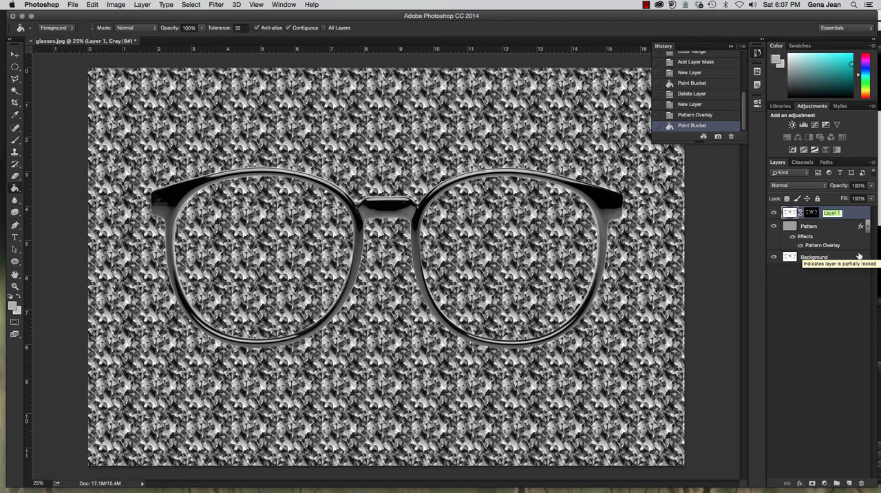
{"action": "type", "text": "Frames"}
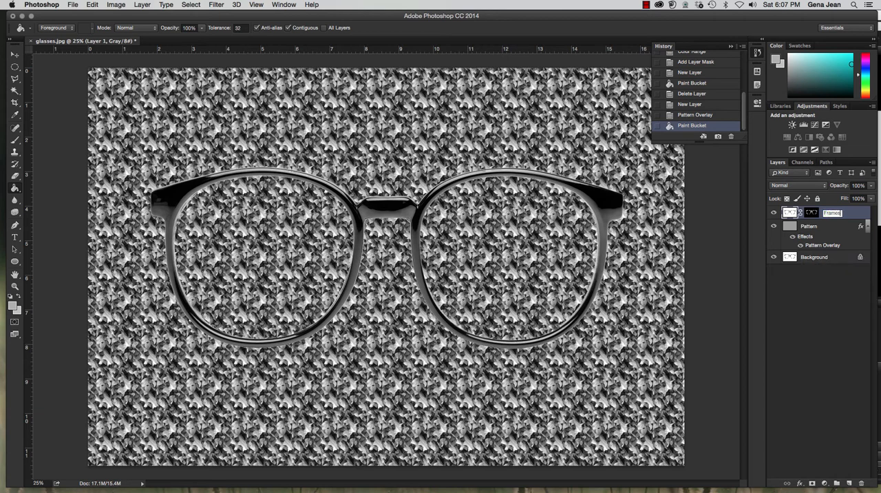
{"action": "key", "text": "Return"}
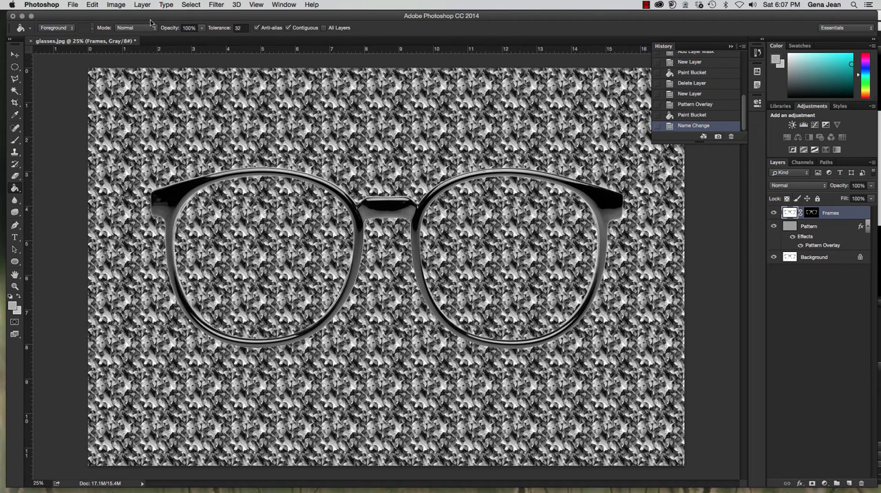
Save the image in Photoshop format in the Chapter4 folder, prefixing the glasses file name with 4C, the author's surname and an underscore.
{"action": "left_click", "coordinate": [77, 5]}
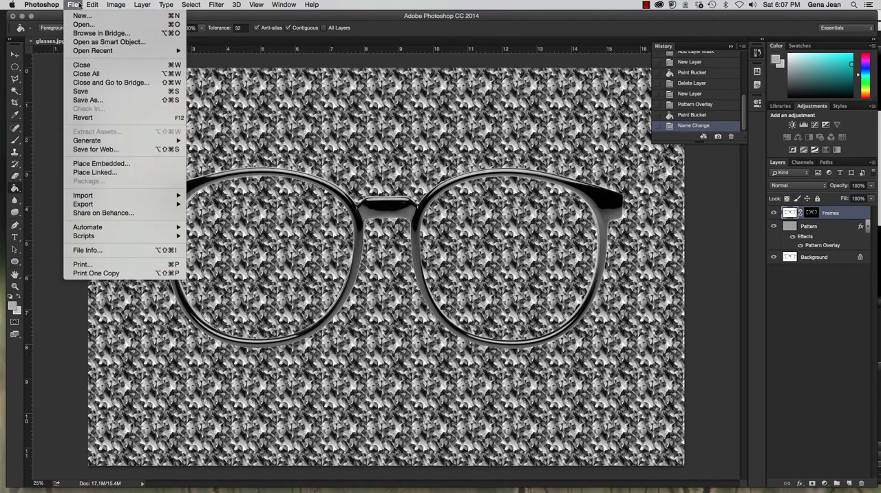
{"action": "left_click", "coordinate": [88, 100]}
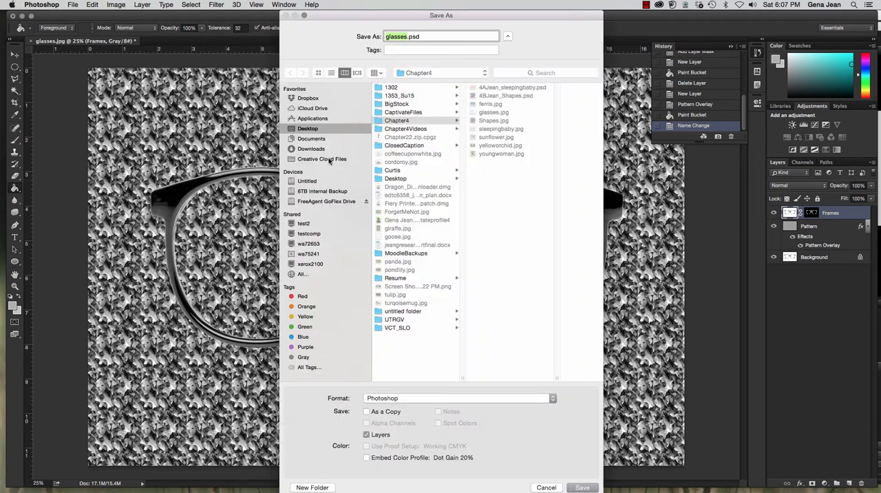
{"action": "left_click", "coordinate": [385, 36]}
{"action": "type", "text": "4CJean_"}
{"action": "left_click_drag", "start_coordinate": [450, 36], "coordinate": [435, 36]}
{"action": "left_click", "coordinate": [425, 122]}
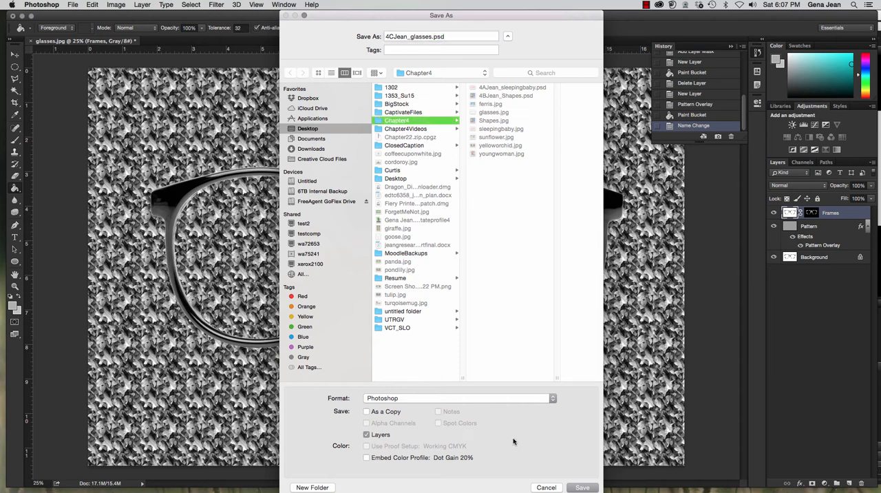
{"action": "left_click", "coordinate": [584, 487]}
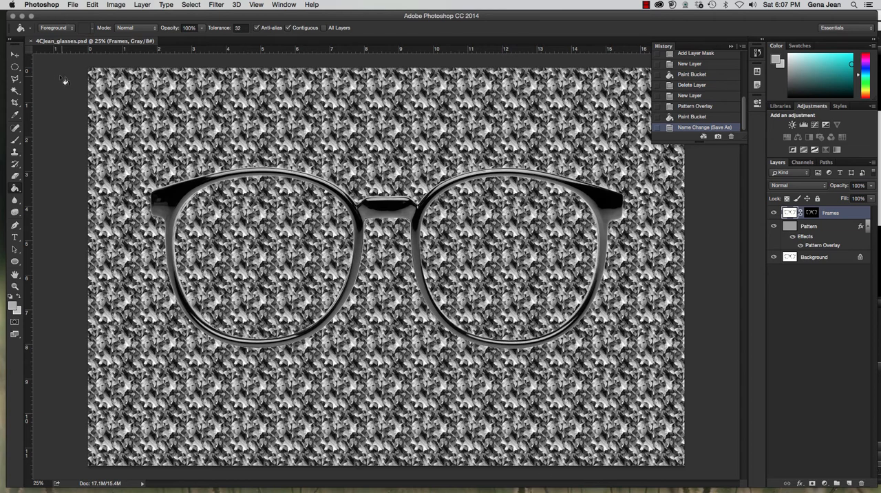
Close the glasses document, switch to Adobe Bridge and open ferris.jpg from the Chapter4 folder.
{"action": "left_click", "coordinate": [31, 42]}
{"action": "left_click", "coordinate": [73, 4]}
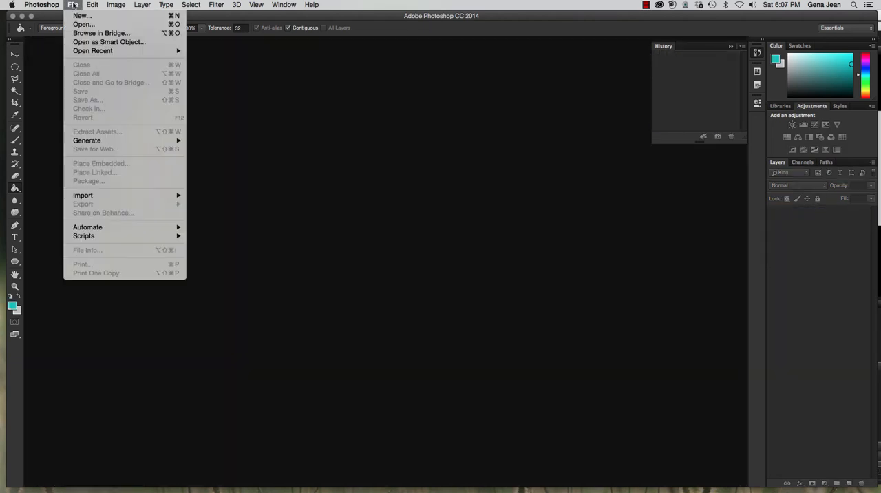
{"action": "left_click", "coordinate": [101, 33]}
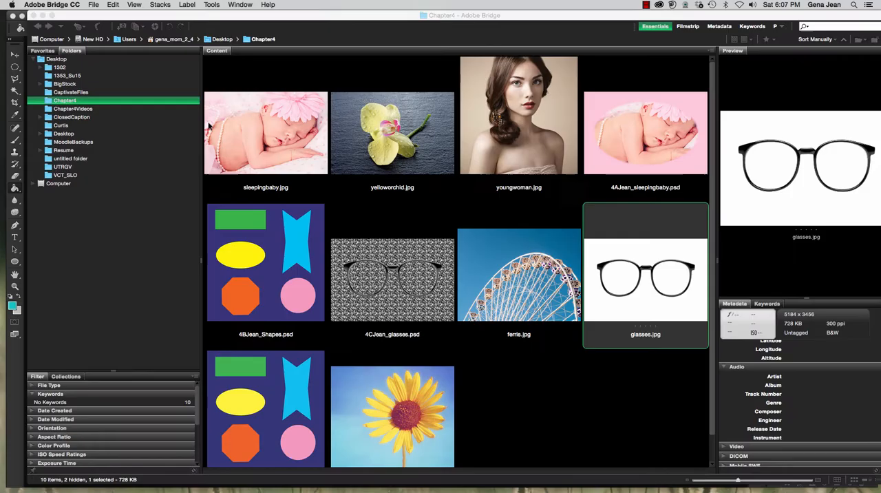
{"action": "left_click", "coordinate": [525, 267]}
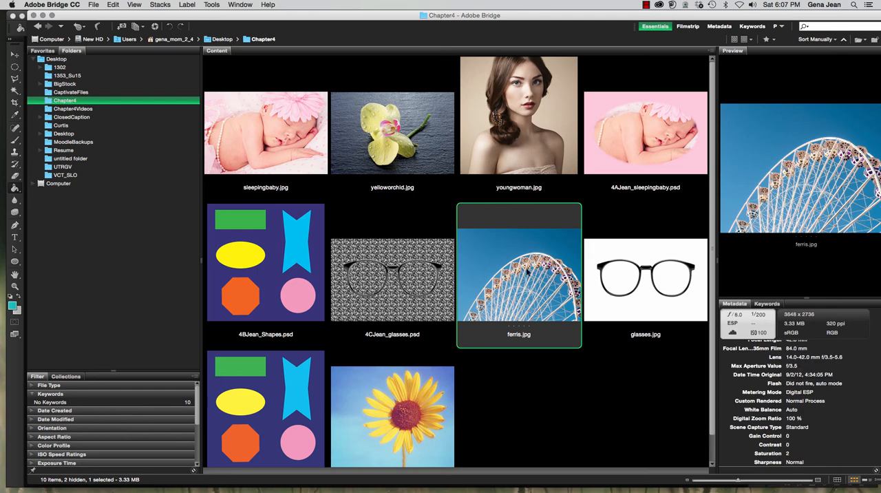
{"action": "double_click", "coordinate": [526, 273]}
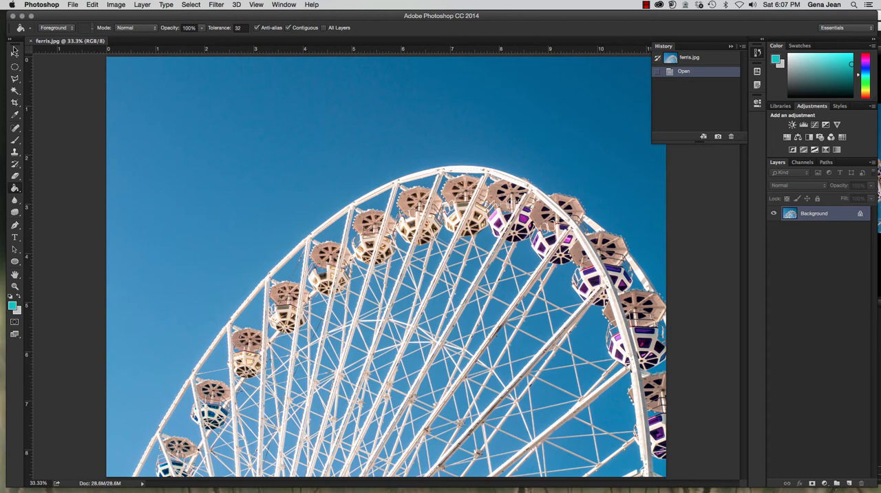
Activate the Move tool for the ferris.jpg image.
{"action": "left_click_drag", "start_coordinate": [14, 46], "coordinate": [14, 47]}
{"action": "left_click", "coordinate": [15, 56]}
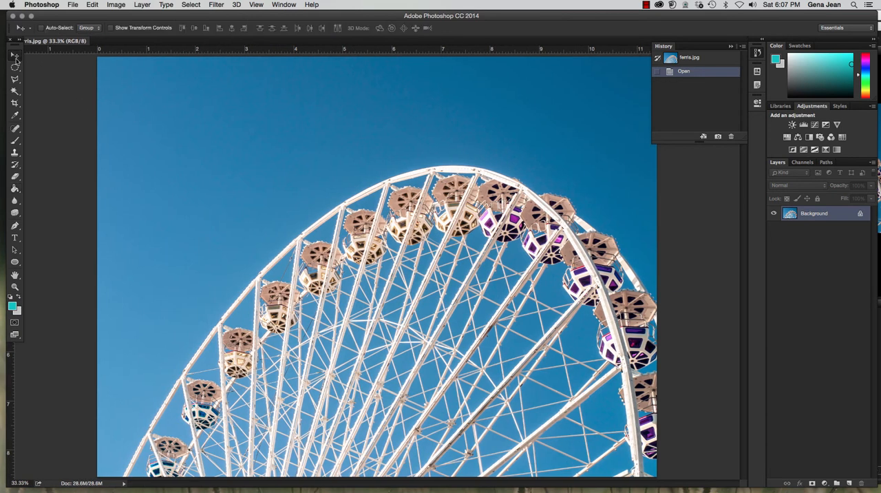
Open Color Range for the ferris wheel image and sample single spots of the blue sky to compare their masks.
{"action": "left_click", "coordinate": [190, 5]}
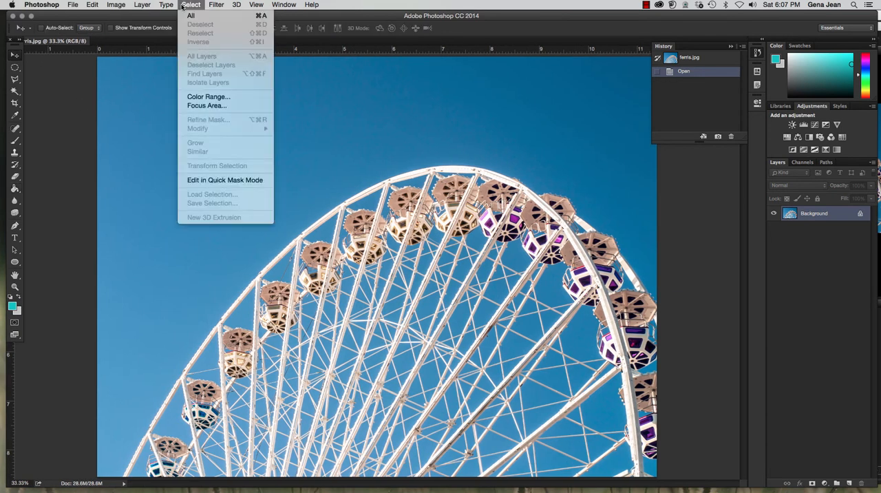
{"action": "left_click", "coordinate": [208, 97]}
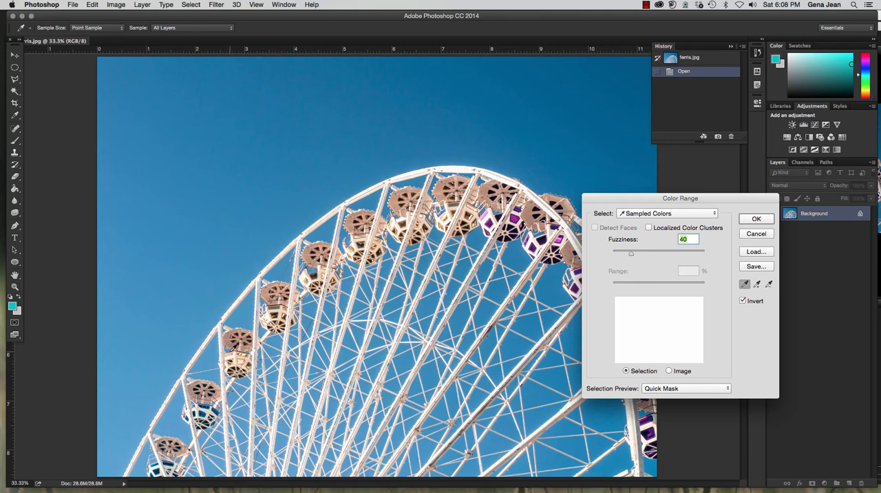
{"action": "left_click", "coordinate": [274, 307]}
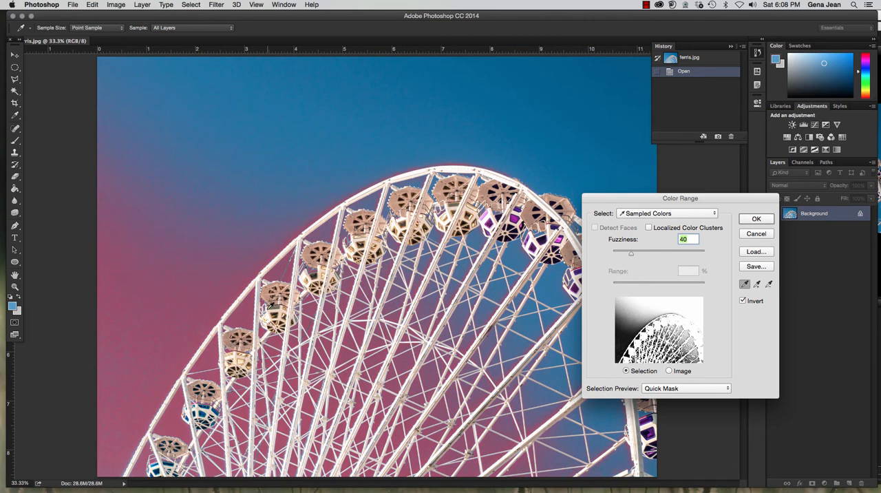
{"action": "left_click", "coordinate": [375, 194]}
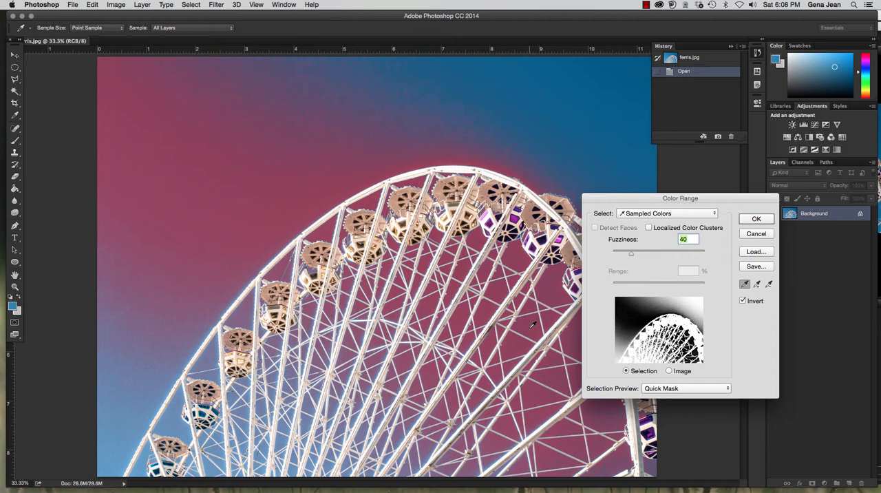
{"action": "left_click", "coordinate": [578, 378]}
{"action": "left_click", "coordinate": [520, 463]}
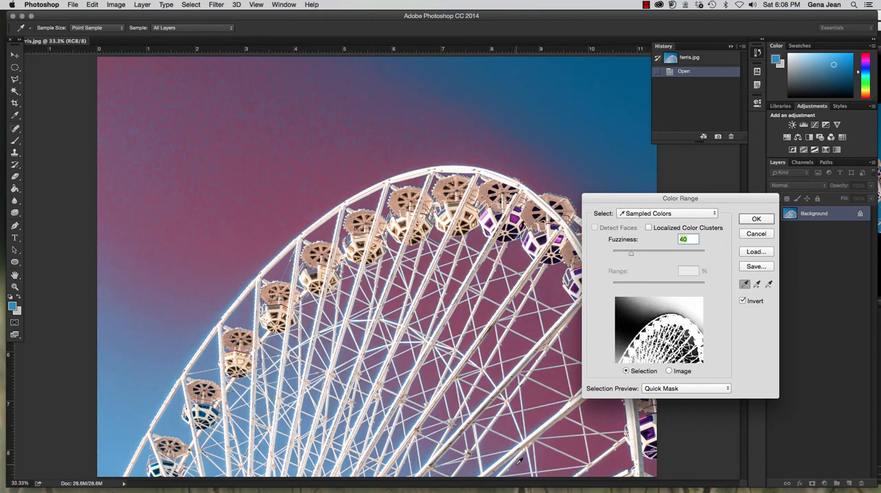
Sample the pale sky inside the wheel and add the medium and dark blue sky areas to the sampled colors.
{"action": "left_click", "coordinate": [310, 420]}
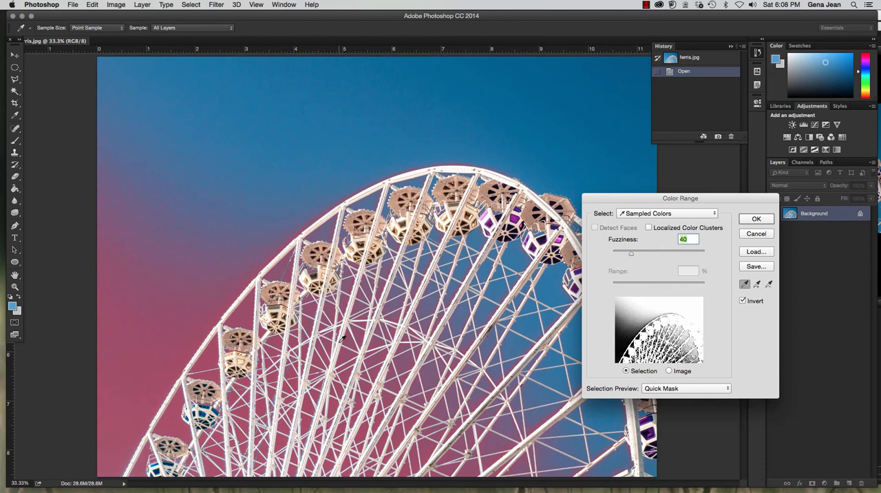
{"action": "left_click", "coordinate": [375, 197]}
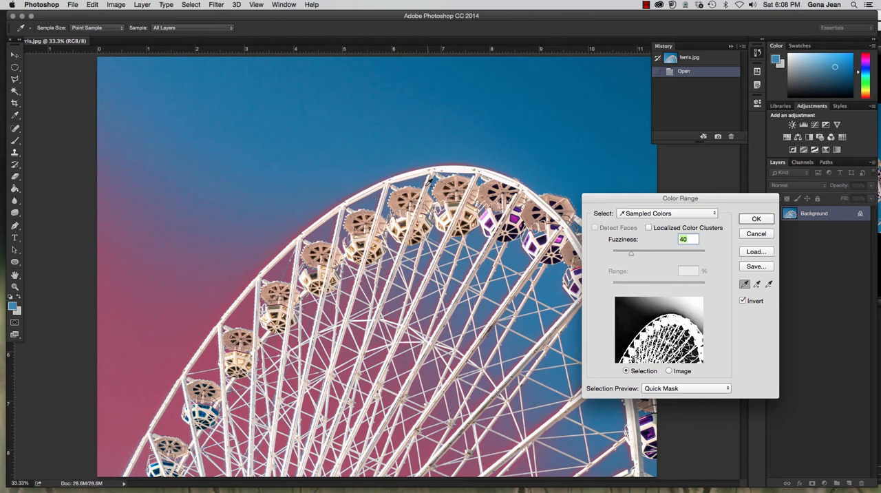
{"action": "left_click", "coordinate": [565, 109], "text": "shift"}
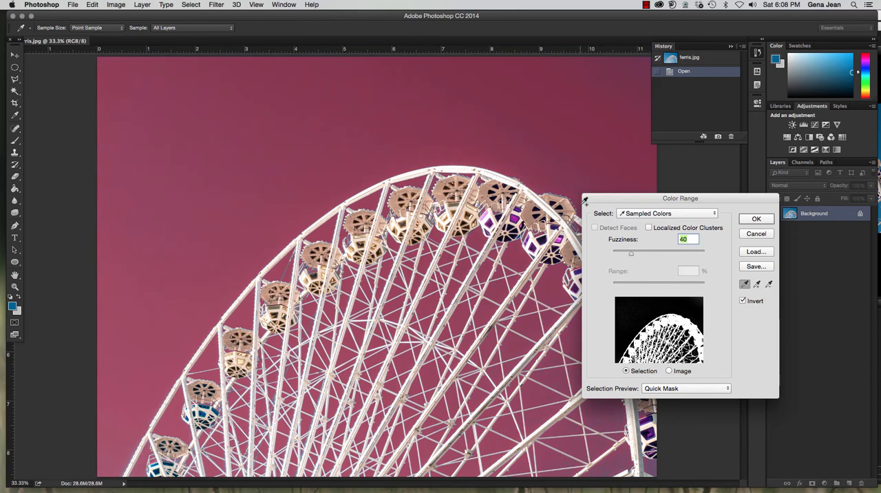
{"action": "left_click", "coordinate": [628, 463], "text": "shift"}
Add the leftover bluish edge pixels around the gondolas and beams to the sampled colors at 200% zoom.
{"action": "key", "text": "super"}
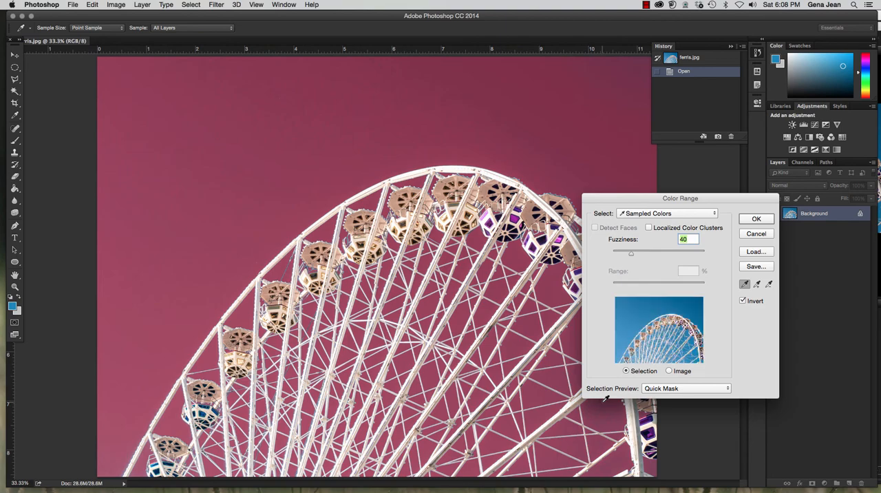
{"action": "key", "text": "super+equal"}
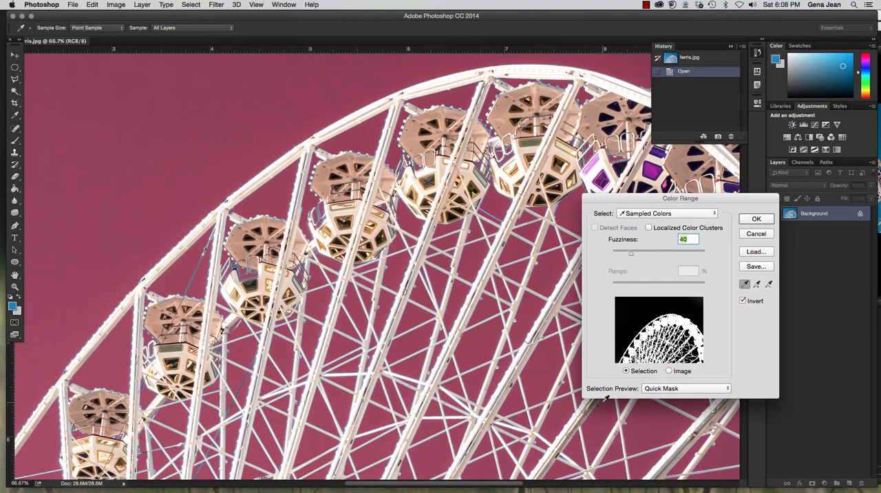
{"action": "key", "text": "super+equal"}
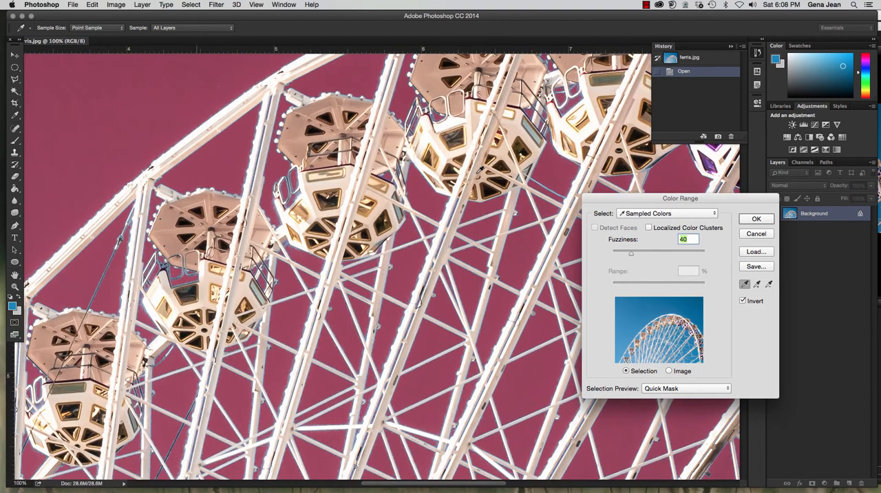
{"action": "key", "text": "super+equal"}
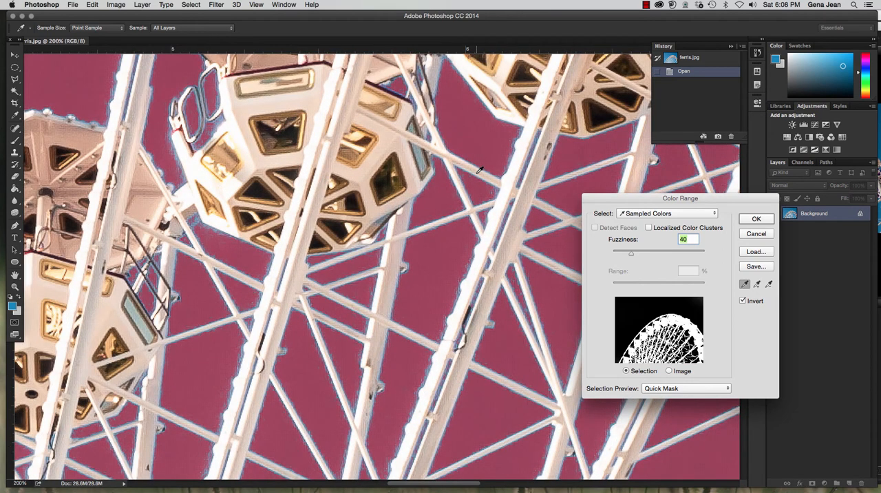
{"action": "left_click", "coordinate": [220, 120]}
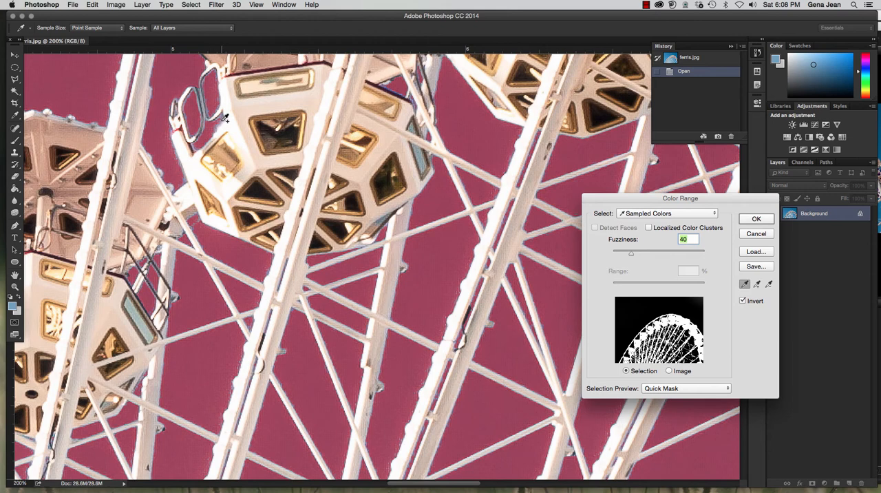
{"action": "left_click", "coordinate": [221, 118]}
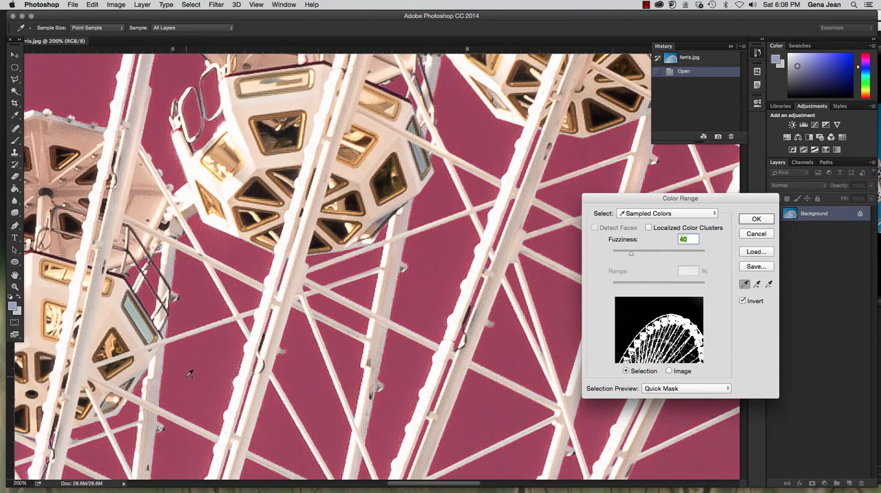
{"action": "left_click", "coordinate": [79, 437]}
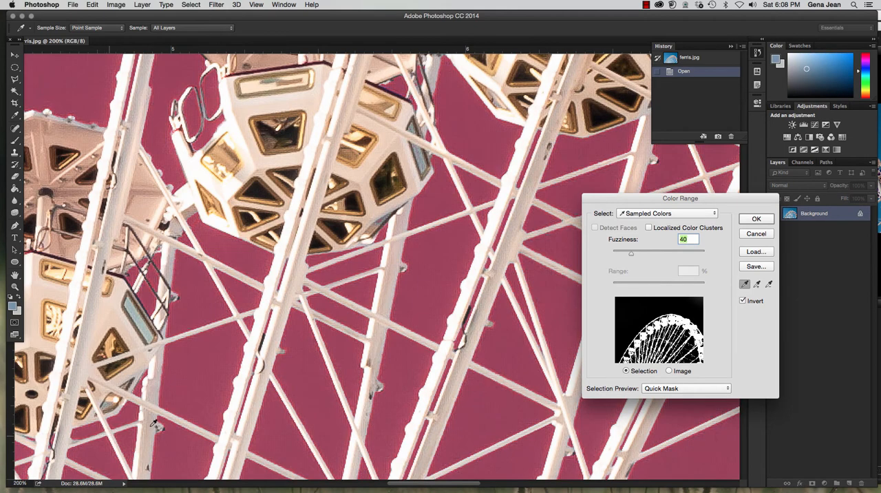
Examine the mask edges around the gondolas, cables and spokes from the wheel's left side across its lower part.
{"action": "left_click_drag", "start_coordinate": [239, 183], "coordinate": [489, 122]}
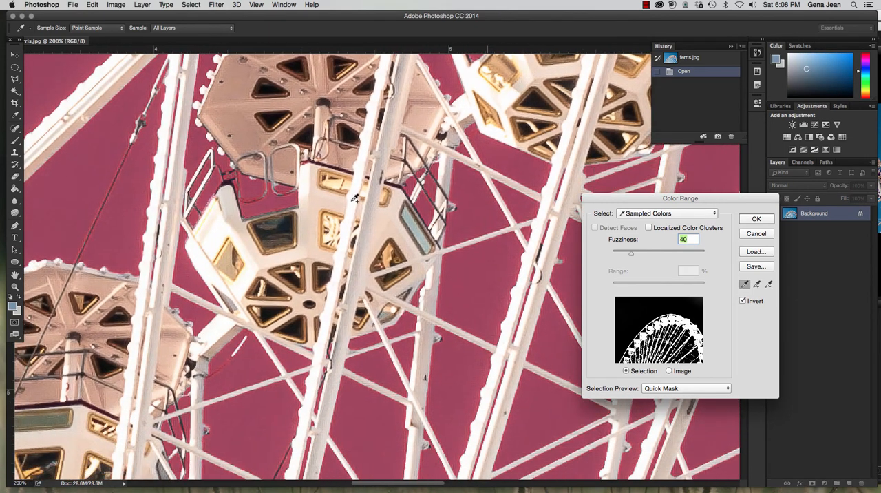
{"action": "left_click_drag", "start_coordinate": [256, 345], "coordinate": [394, 225]}
{"action": "left_click_drag", "start_coordinate": [325, 276], "coordinate": [417, 146]}
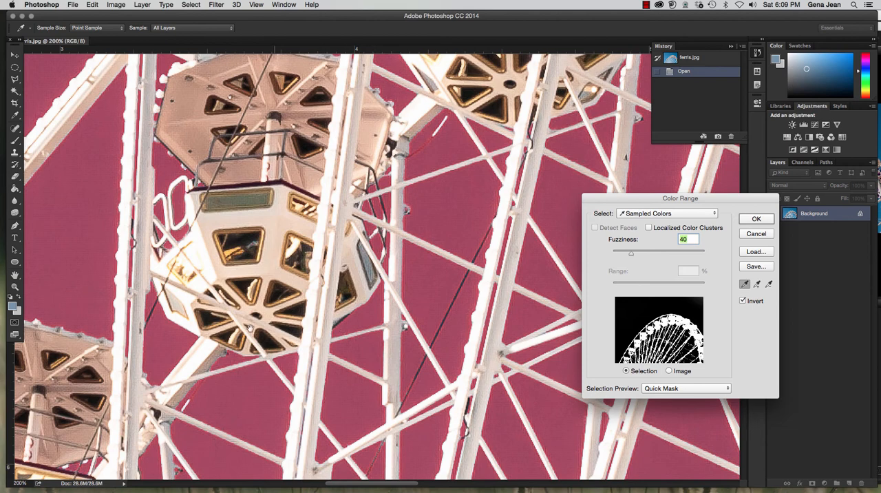
{"action": "left_click_drag", "start_coordinate": [253, 316], "coordinate": [435, 215]}
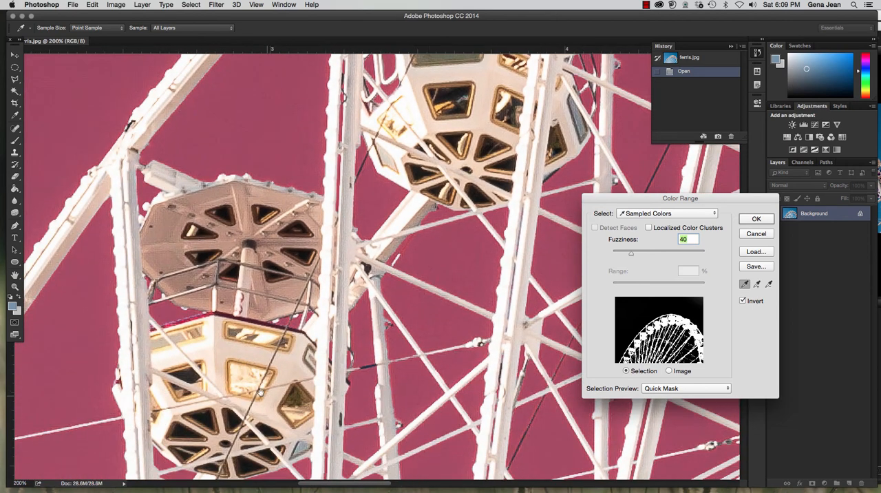
{"action": "left_click_drag", "start_coordinate": [261, 393], "coordinate": [270, 247]}
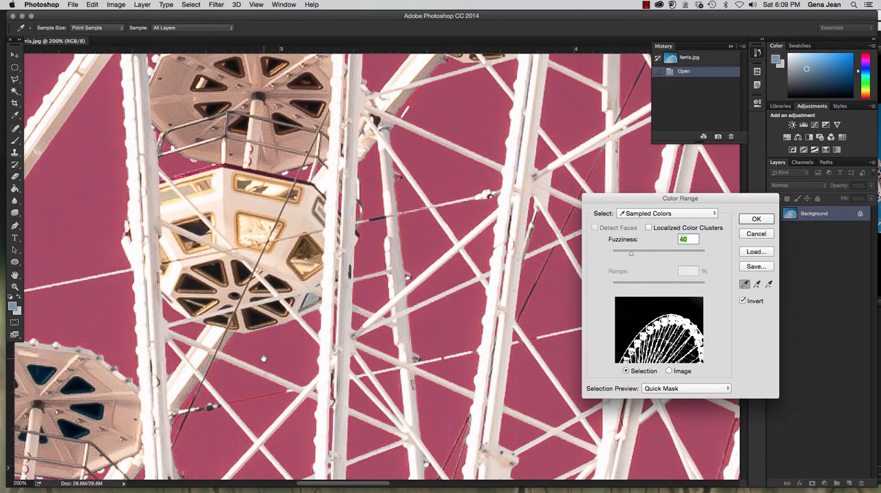
{"action": "left_click_drag", "start_coordinate": [266, 358], "coordinate": [351, 179]}
{"action": "left_click_drag", "start_coordinate": [269, 185], "coordinate": [364, 147]}
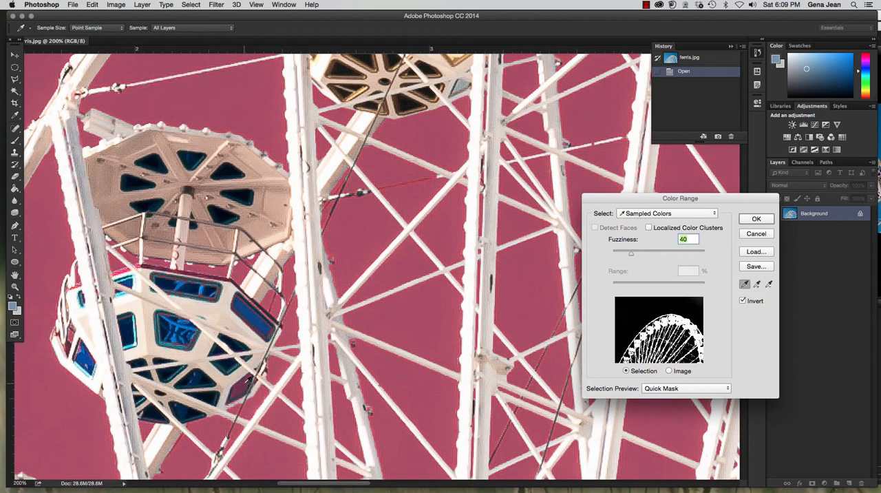
{"action": "scroll", "coordinate": [220, 336], "scroll_direction": "down", "scroll_amount": 10}
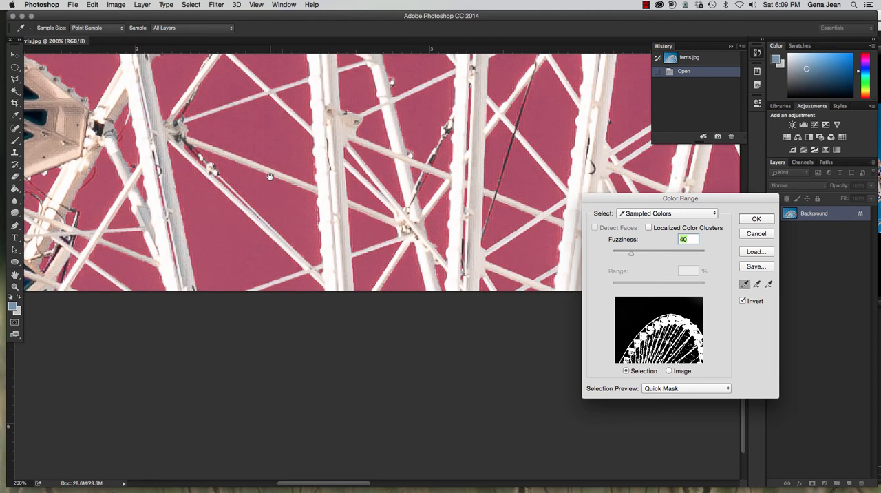
{"action": "left_click_drag", "start_coordinate": [270, 177], "coordinate": [189, 230]}
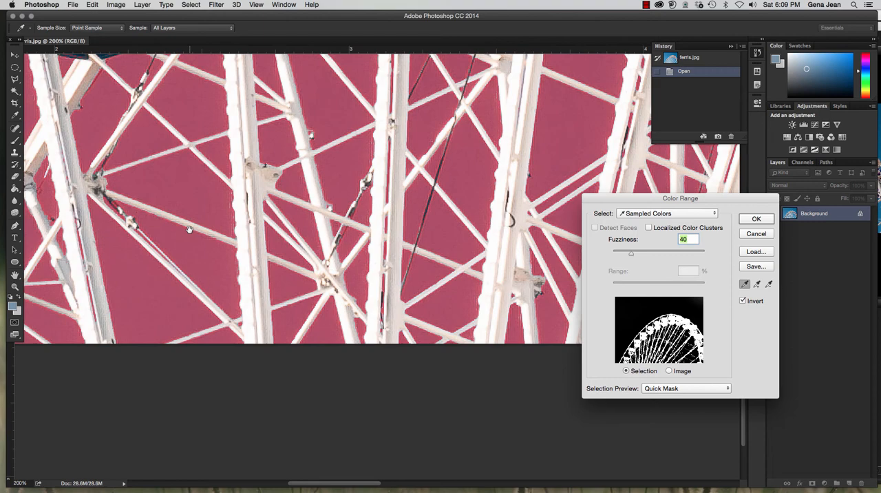
{"action": "left_click_drag", "start_coordinate": [505, 241], "coordinate": [151, 252]}
{"action": "left_click_drag", "start_coordinate": [454, 249], "coordinate": [258, 233]}
{"action": "left_click_drag", "start_coordinate": [552, 232], "coordinate": [68, 223]}
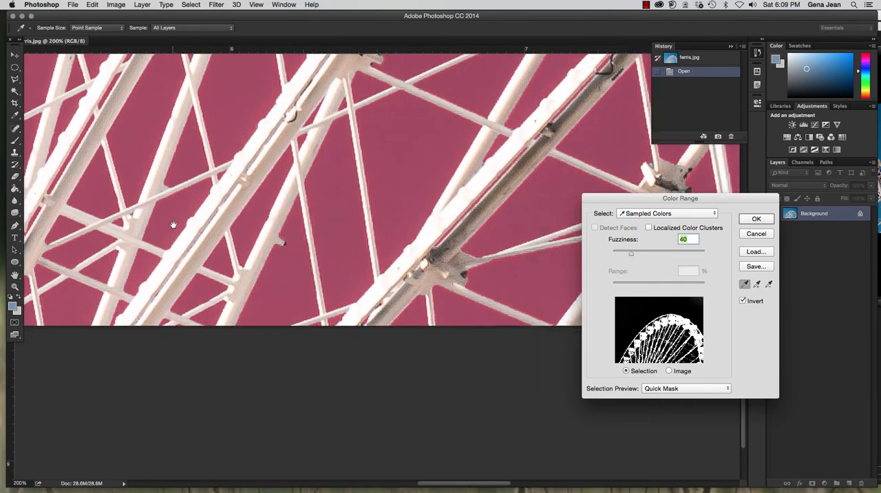
{"action": "left_click_drag", "start_coordinate": [553, 218], "coordinate": [255, 210]}
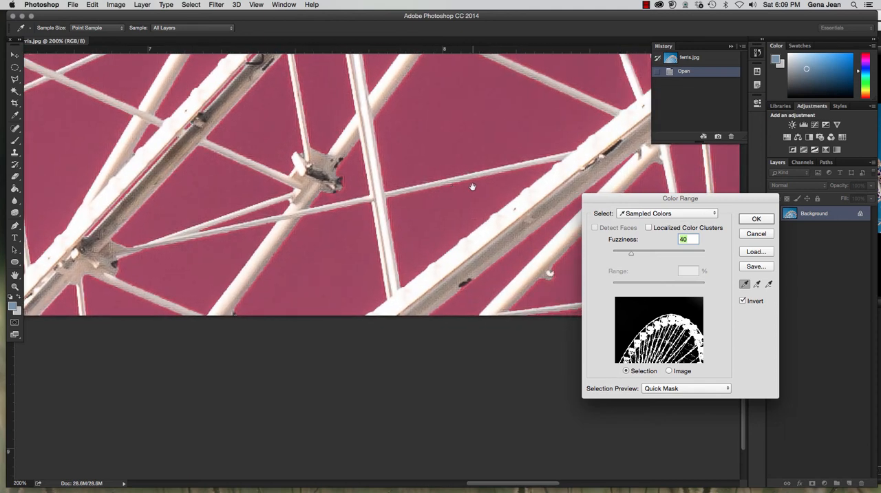
{"action": "left_click_drag", "start_coordinate": [472, 188], "coordinate": [230, 188]}
{"action": "left_click_drag", "start_coordinate": [572, 143], "coordinate": [423, 260]}
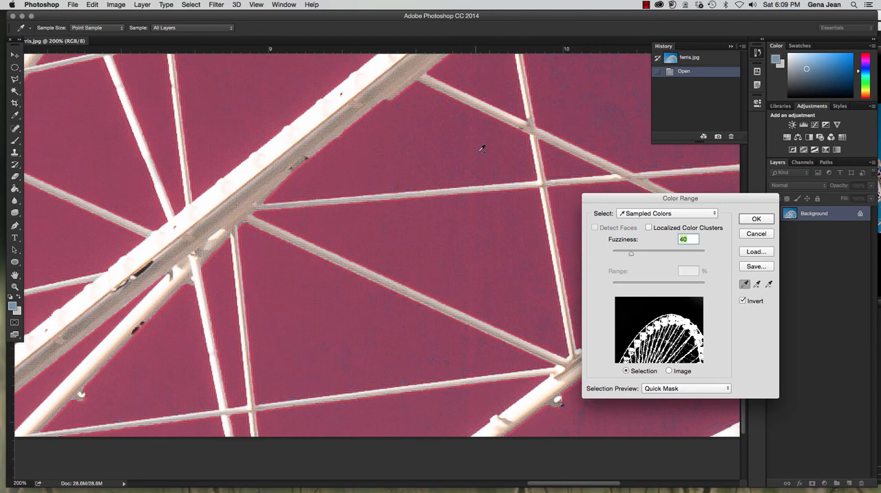
Add several unevenly masked sky patches between the spokes at the image's lower right to the sampled colors.
{"action": "left_click", "coordinate": [613, 110]}
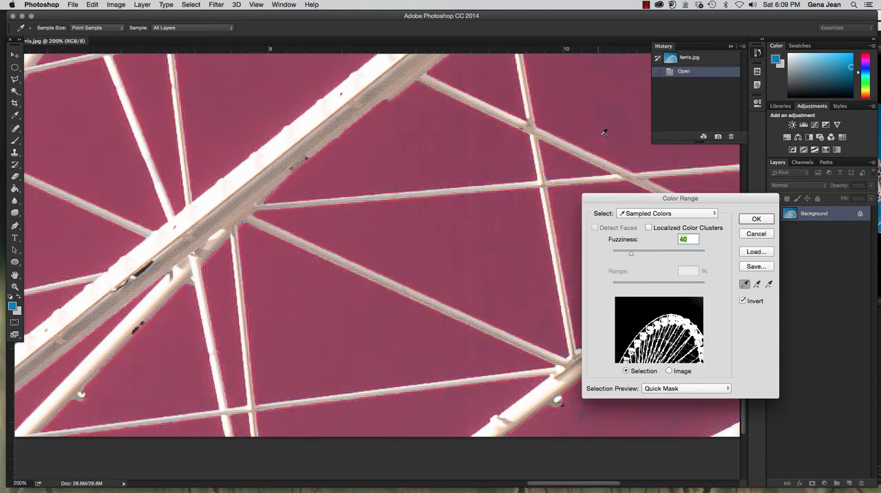
{"action": "left_click", "coordinate": [594, 152]}
{"action": "left_click", "coordinate": [413, 190]}
{"action": "left_click", "coordinate": [418, 300]}
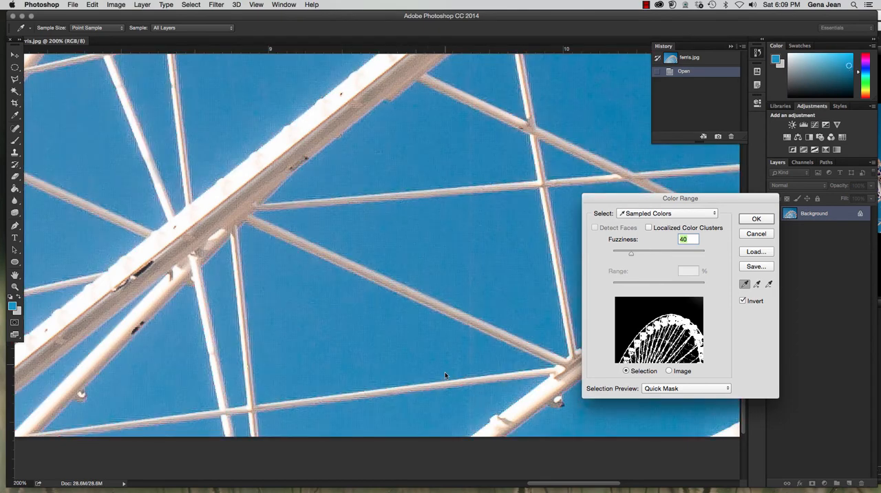
{"action": "left_click", "coordinate": [445, 378]}
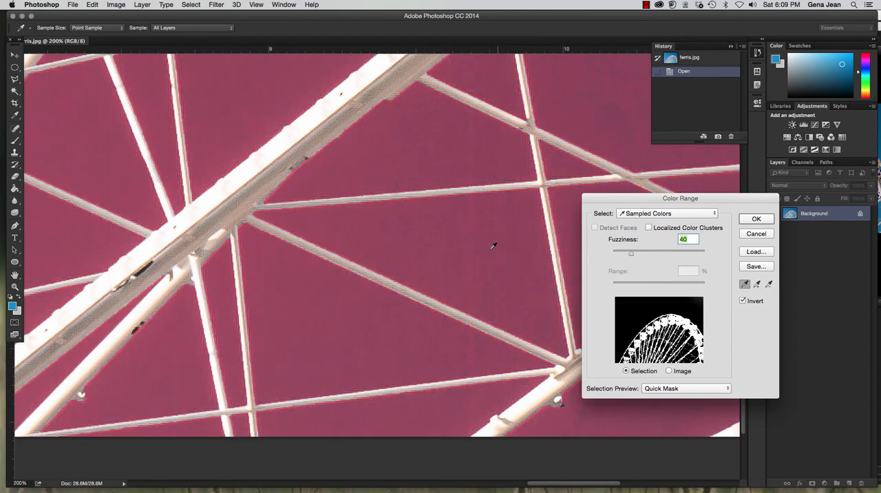
Add further sky tones above the diagonal beam and beside the wheel's right rim to the sampled colors.
{"action": "scroll", "coordinate": [493, 245], "scroll_direction": "down", "scroll_amount": 5}
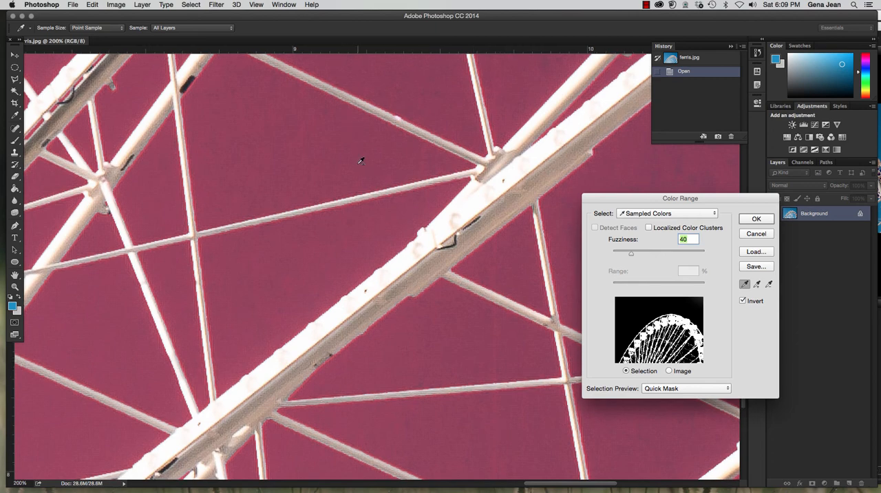
{"action": "left_click", "coordinate": [357, 166]}
{"action": "left_click", "coordinate": [339, 161]}
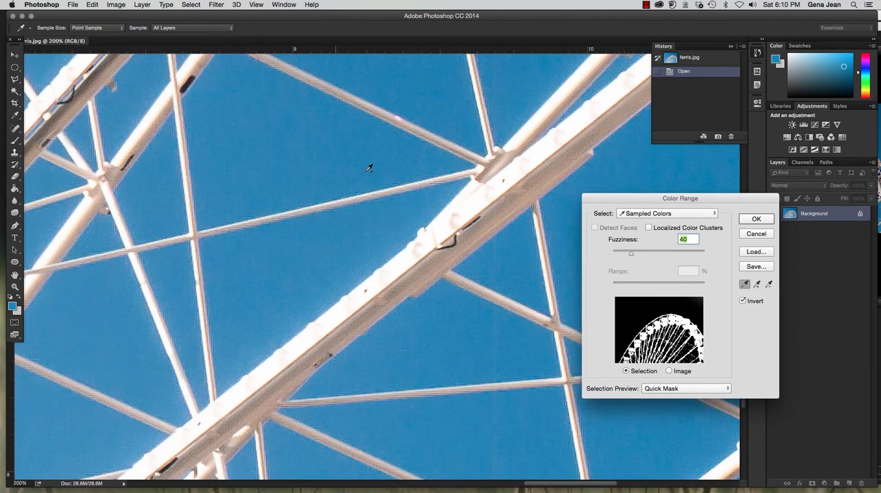
{"action": "left_click_drag", "start_coordinate": [450, 150], "coordinate": [222, 150]}
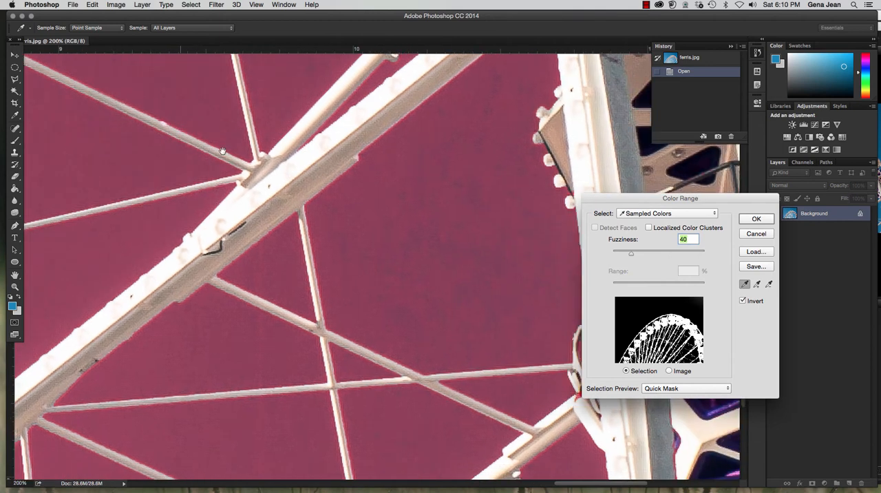
{"action": "left_click", "coordinate": [480, 184]}
{"action": "mouse_move", "coordinate": [495, 285]}
{"action": "left_mouse_down"}
{"action": "mouse_move", "coordinate": [521, 321]}
{"action": "mouse_move", "coordinate": [544, 332]}
{"action": "left_mouse_up"}
Inspect the mask up the wheel's right side and add a beige spot on an upper gondola to the sampled colors.
{"action": "mouse_move", "coordinate": [447, 221]}
{"action": "left_mouse_down"}
{"action": "mouse_move", "coordinate": [437, 459]}
{"action": "mouse_move", "coordinate": [451, 460]}
{"action": "left_mouse_up"}
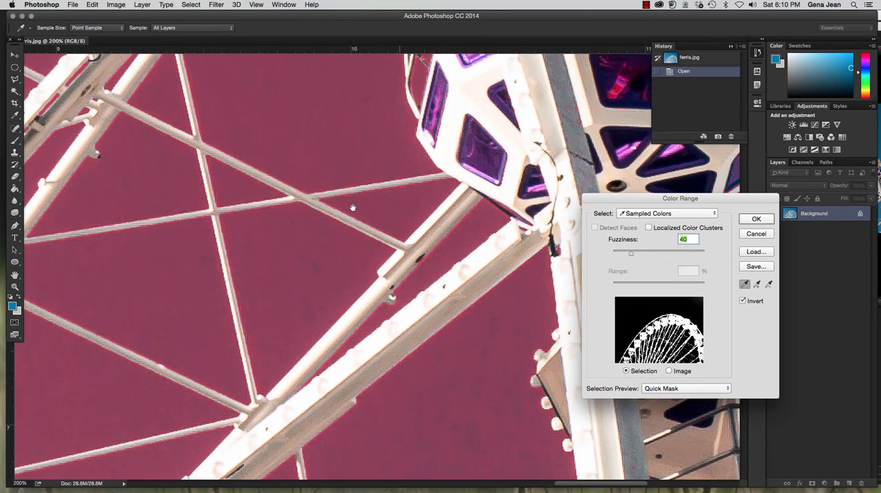
{"action": "left_click_drag", "start_coordinate": [354, 208], "coordinate": [457, 397]}
{"action": "left_click_drag", "start_coordinate": [402, 219], "coordinate": [434, 351]}
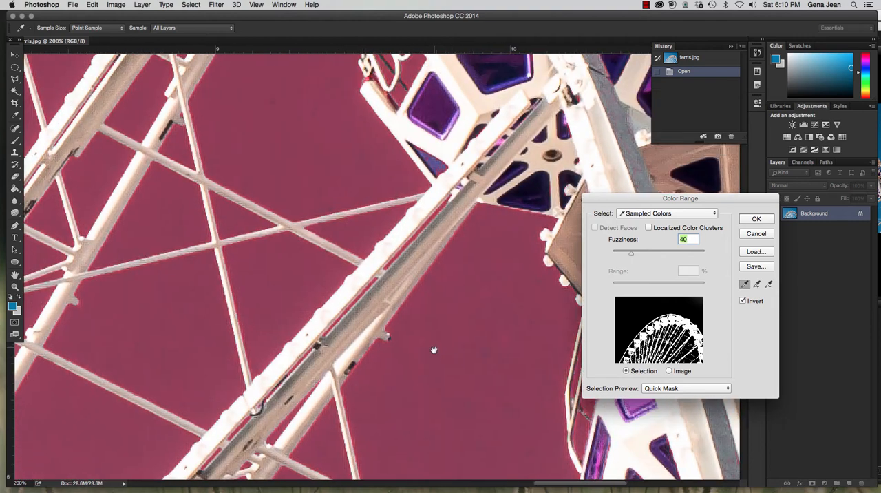
{"action": "mouse_move", "coordinate": [480, 199]}
{"action": "left_mouse_down"}
{"action": "mouse_move", "coordinate": [451, 328]}
{"action": "mouse_move", "coordinate": [420, 348]}
{"action": "left_mouse_up"}
{"action": "left_click_drag", "start_coordinate": [406, 165], "coordinate": [249, 217]}
{"action": "left_click_drag", "start_coordinate": [345, 133], "coordinate": [394, 227]}
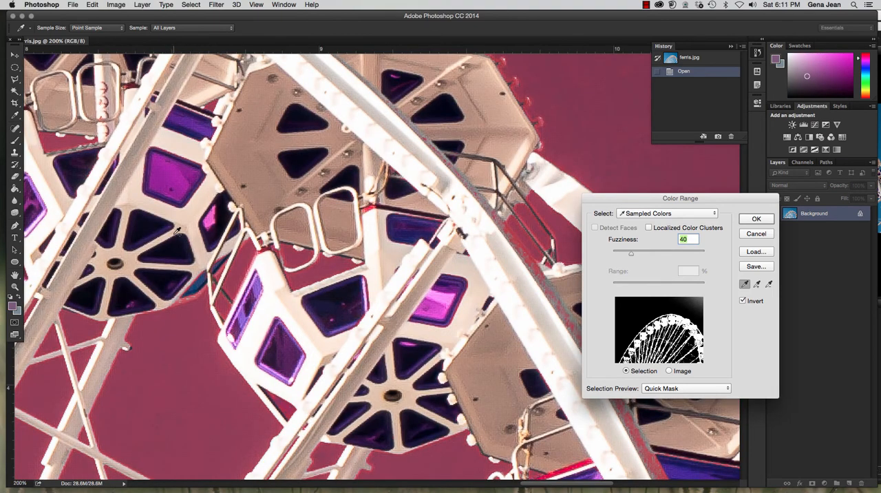
{"action": "left_click", "coordinate": [333, 282], "text": "shift"}
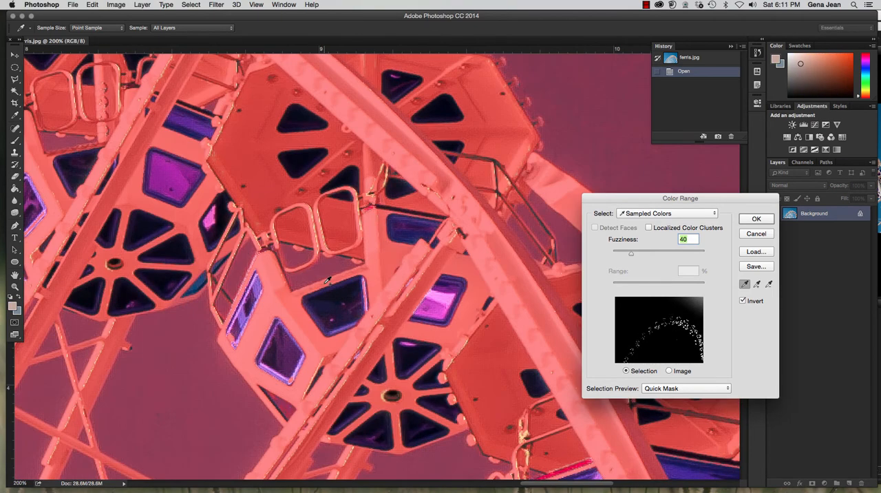
Undo the last color sample and inspect the mask around the rim and gondolas at the wheel's upper right.
{"action": "key", "text": "super+z"}
{"action": "left_click_drag", "start_coordinate": [328, 280], "coordinate": [449, 320]}
{"action": "left_click_drag", "start_coordinate": [359, 282], "coordinate": [366, 429]}
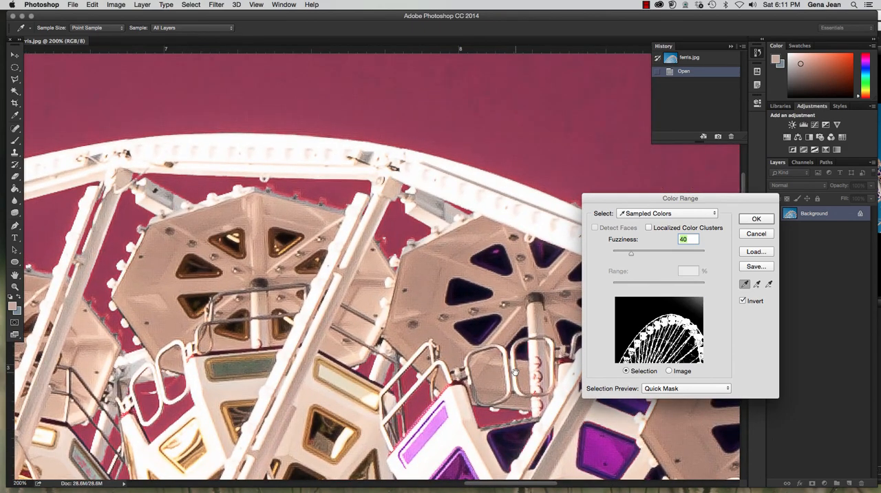
{"action": "left_click_drag", "start_coordinate": [515, 373], "coordinate": [109, 129]}
{"action": "left_click_drag", "start_coordinate": [310, 342], "coordinate": [286, 430]}
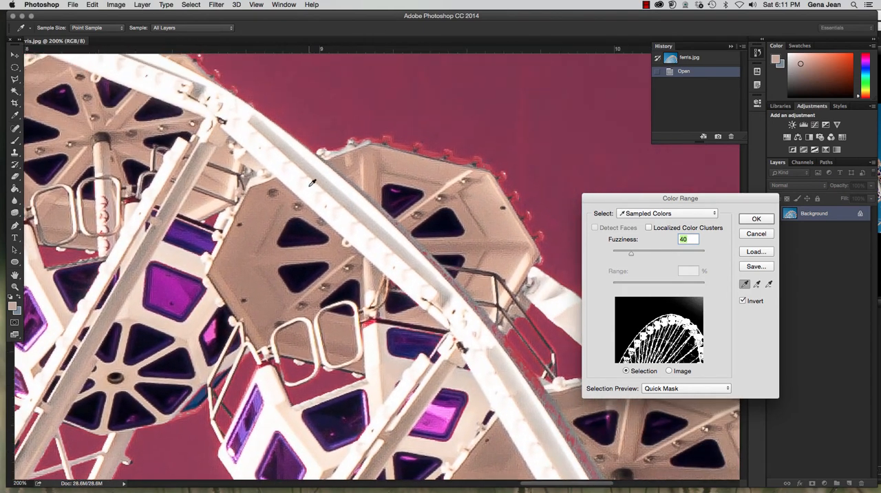
Try to sample the grey-blue tones between the light bulbs along the upper-right gondola's roof edge.
{"action": "left_click", "coordinate": [408, 148], "text": "alt"}
{"action": "left_click", "coordinate": [420, 146], "text": "alt"}
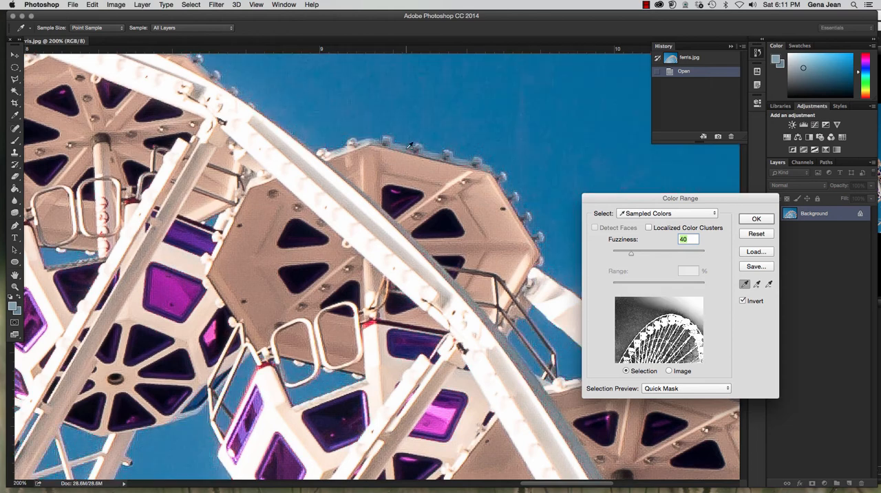
{"action": "left_click", "coordinate": [406, 149], "text": "alt"}
{"action": "left_click", "coordinate": [406, 149], "text": "alt"}
{"action": "left_click", "coordinate": [406, 149], "text": "alt"}
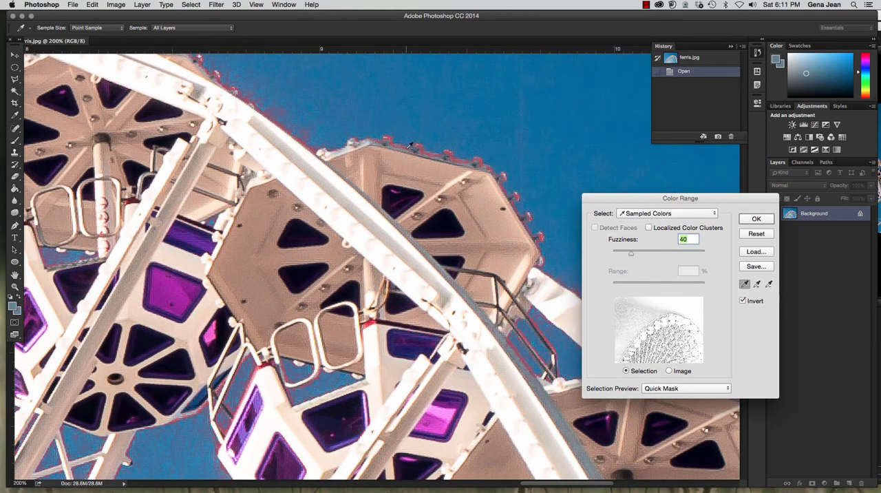
{"action": "left_click", "coordinate": [406, 150], "text": "alt"}
{"action": "left_click", "coordinate": [406, 149], "text": "alt"}
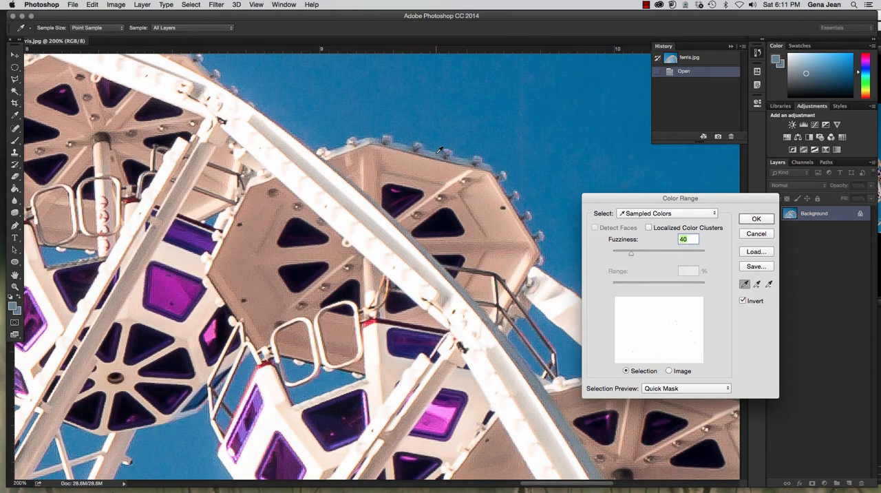
{"action": "key", "text": "super"}
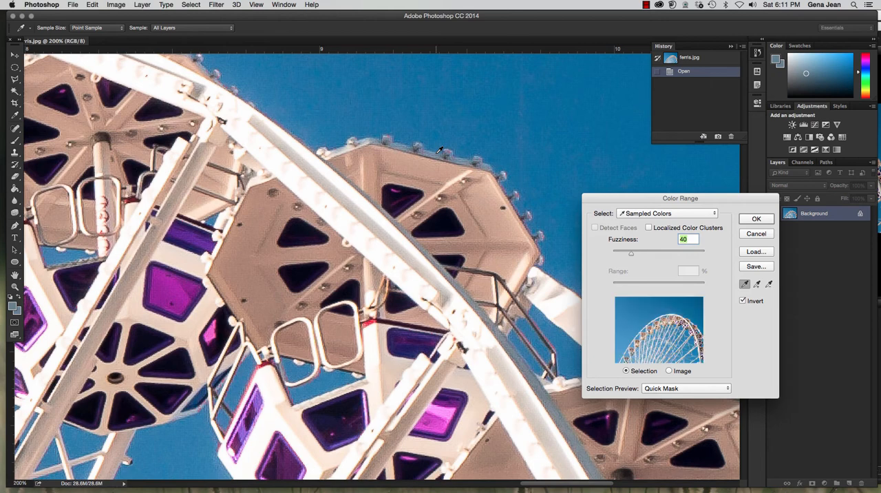
{"action": "left_click", "coordinate": [439, 149]}
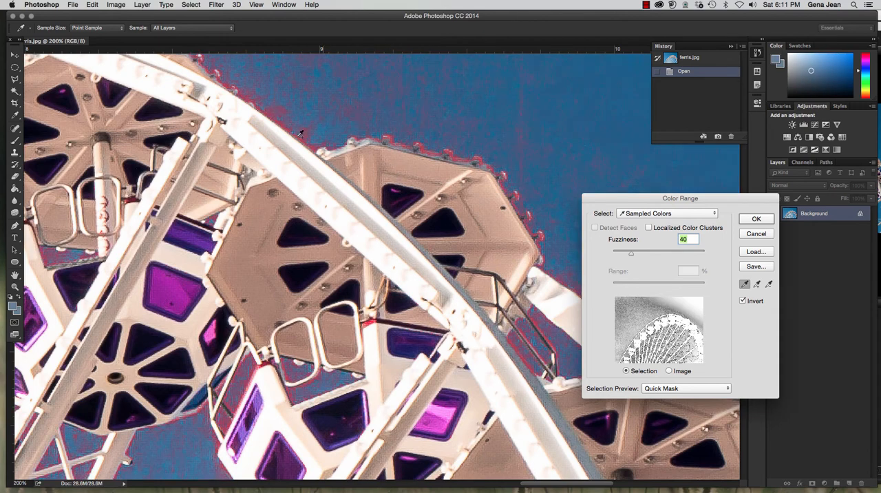
Sample the deep blue sky above the rim and more blue tones between the spokes at the wheel's lower right.
{"action": "left_click", "coordinate": [322, 132]}
{"action": "left_click", "coordinate": [596, 122]}
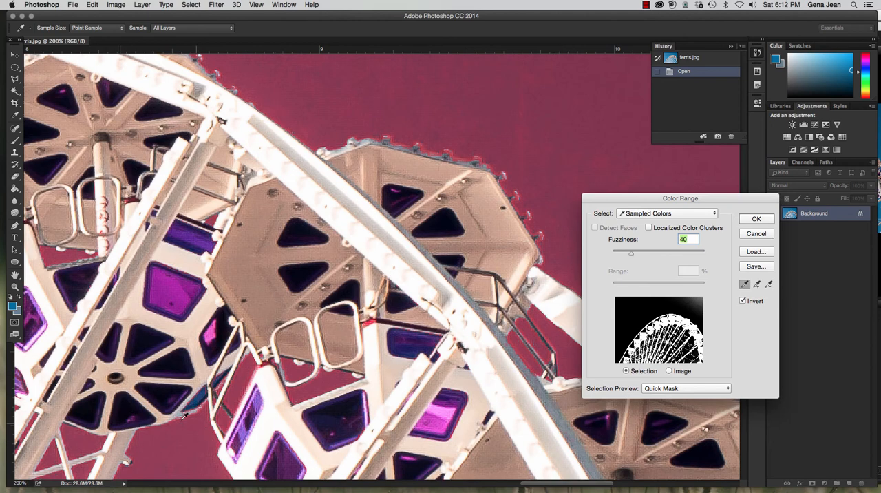
{"action": "left_click_drag", "start_coordinate": [198, 324], "coordinate": [633, 353]}
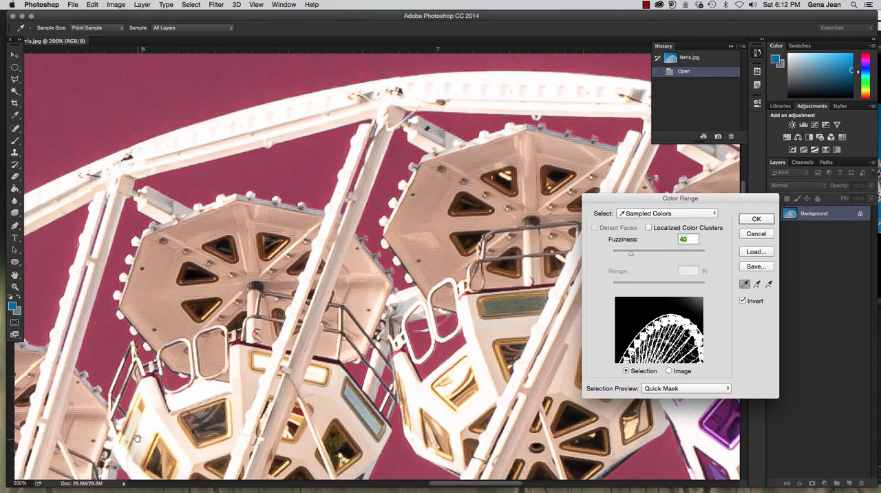
{"action": "left_click_drag", "start_coordinate": [180, 436], "coordinate": [413, 251]}
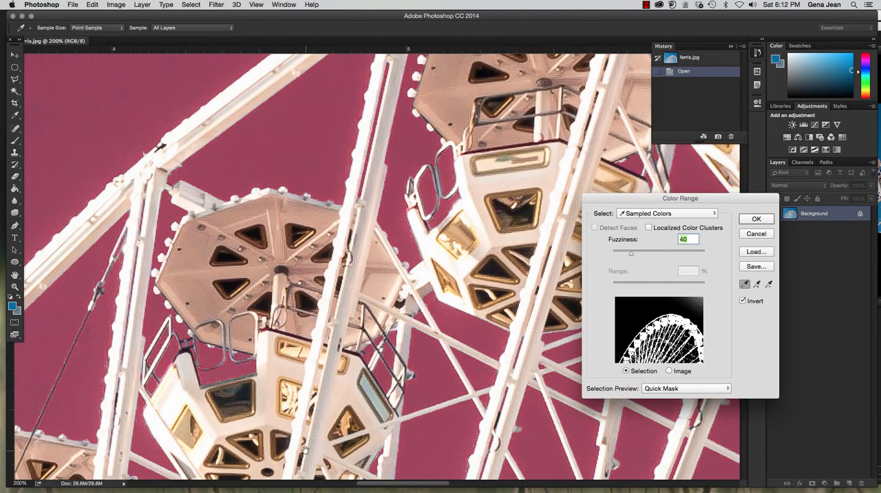
{"action": "left_click_drag", "start_coordinate": [305, 450], "coordinate": [237, 211]}
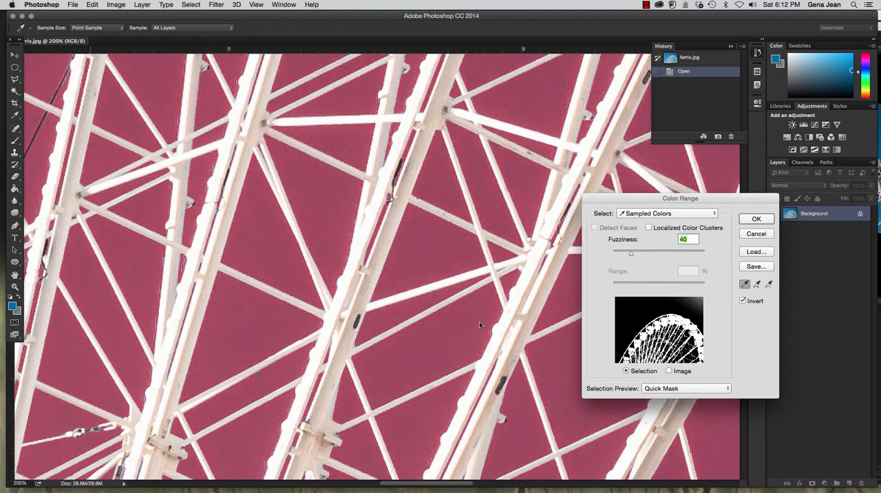
{"action": "left_click_drag", "start_coordinate": [479, 324], "coordinate": [66, 266]}
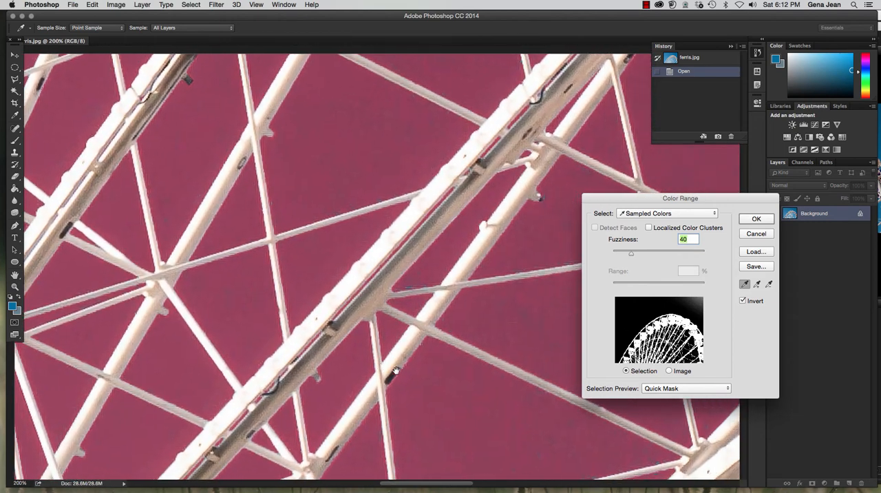
{"action": "left_click_drag", "start_coordinate": [291, 277], "coordinate": [191, 242]}
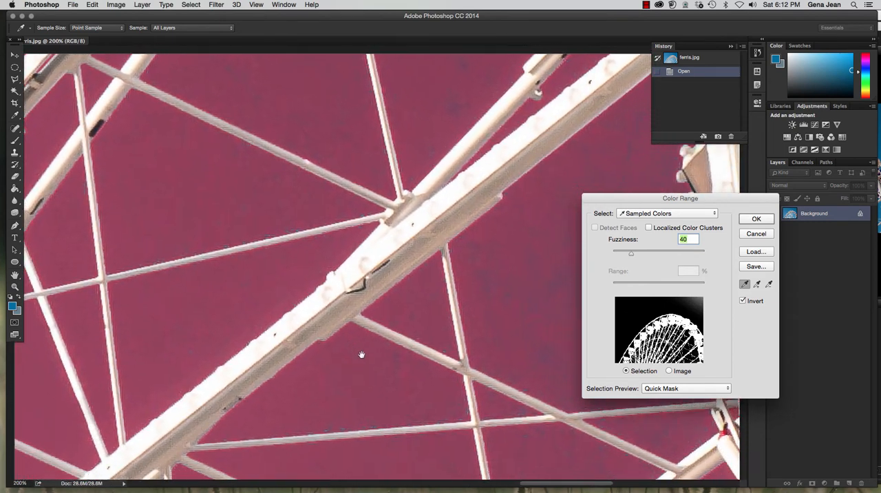
{"action": "left_click", "coordinate": [479, 268]}
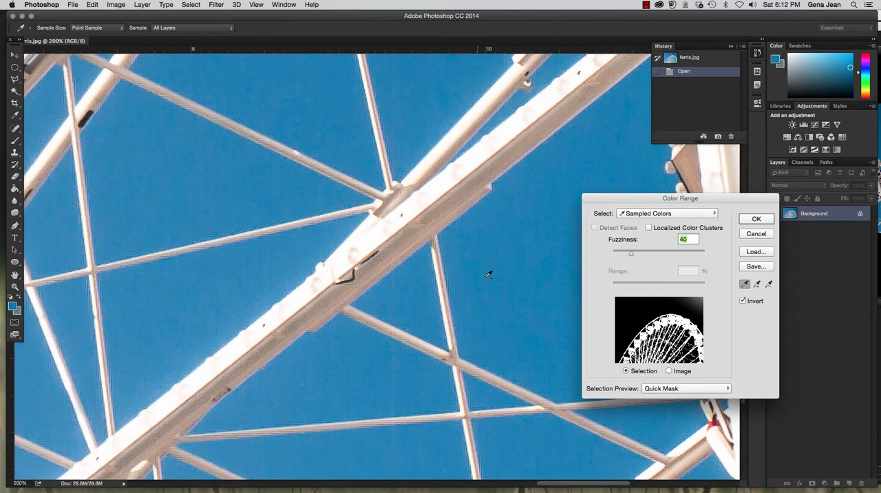
{"action": "left_click_drag", "start_coordinate": [471, 279], "coordinate": [514, 305]}
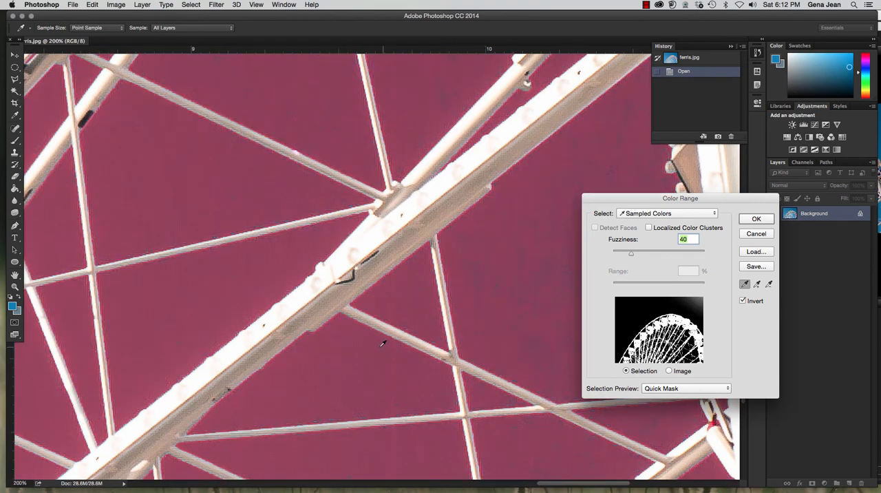
Add the patchy sky areas beside the steel beam and gondola at the image's lower-right edge to the sampled colors.
{"action": "left_click_drag", "start_coordinate": [313, 373], "coordinate": [239, 240]}
{"action": "left_click_drag", "start_coordinate": [514, 393], "coordinate": [377, 253]}
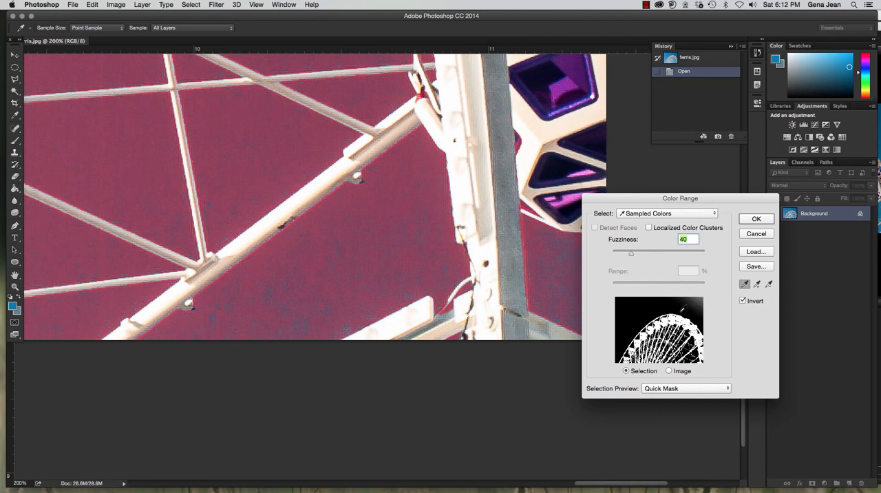
{"action": "left_click_drag", "start_coordinate": [479, 156], "coordinate": [177, 325]}
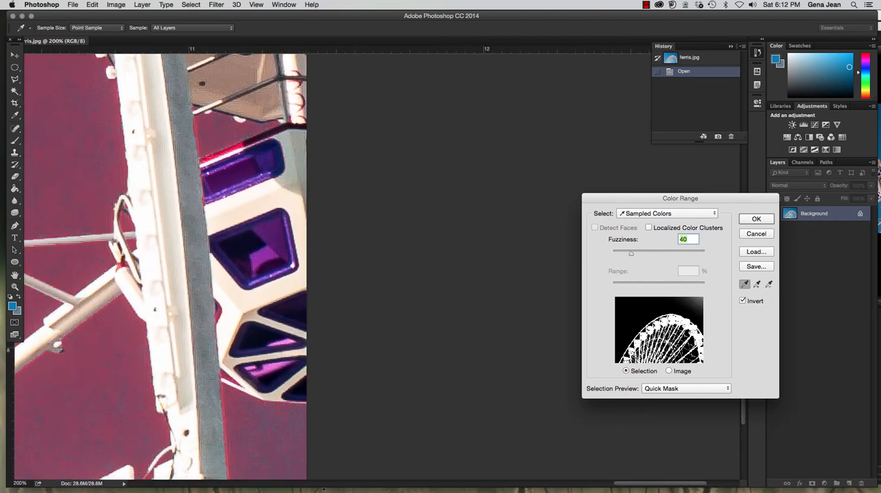
{"action": "left_click", "coordinate": [269, 435]}
{"action": "left_click", "coordinate": [262, 130]}
{"action": "left_click", "coordinate": [277, 126]}
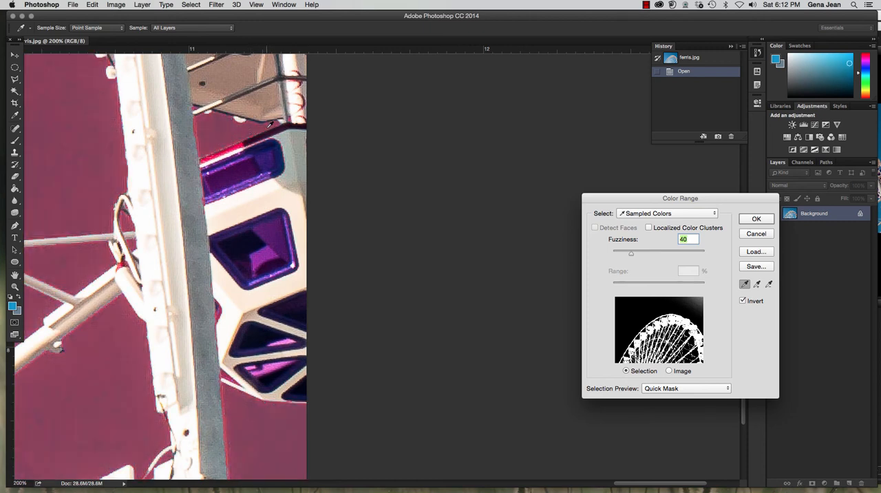
Check the mask up the image's right edge and add the darker sky blues, including the upper-right corner, to the sampled colors.
{"action": "left_click_drag", "start_coordinate": [261, 128], "coordinate": [269, 368]}
{"action": "scroll", "coordinate": [286, 296], "scroll_direction": "up", "scroll_amount": 2}
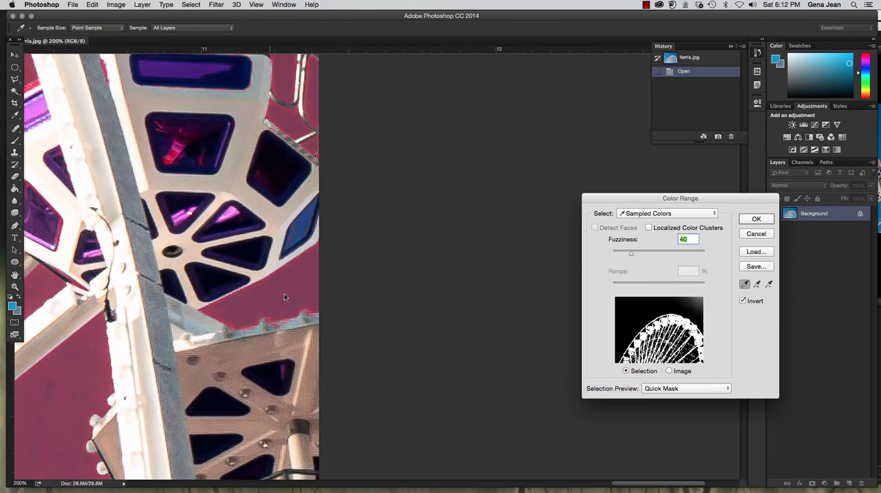
{"action": "scroll", "coordinate": [278, 299], "scroll_direction": "up", "scroll_amount": 8}
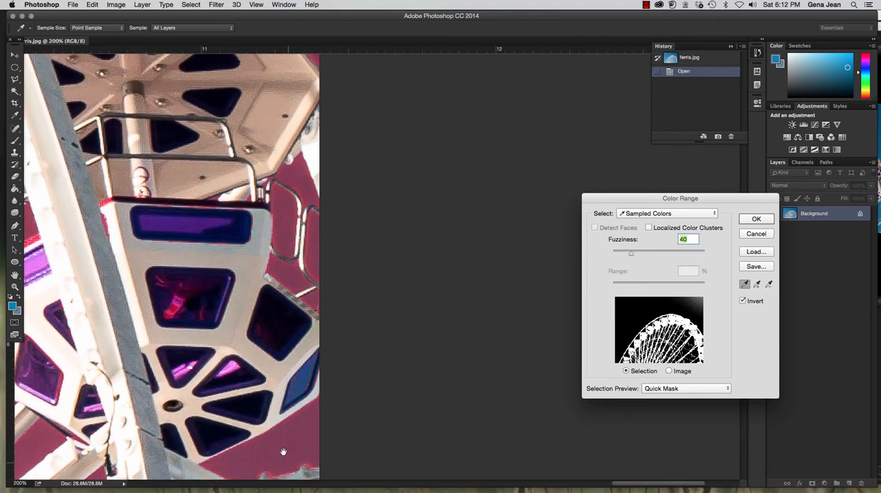
{"action": "left_click_drag", "start_coordinate": [292, 241], "coordinate": [402, 413]}
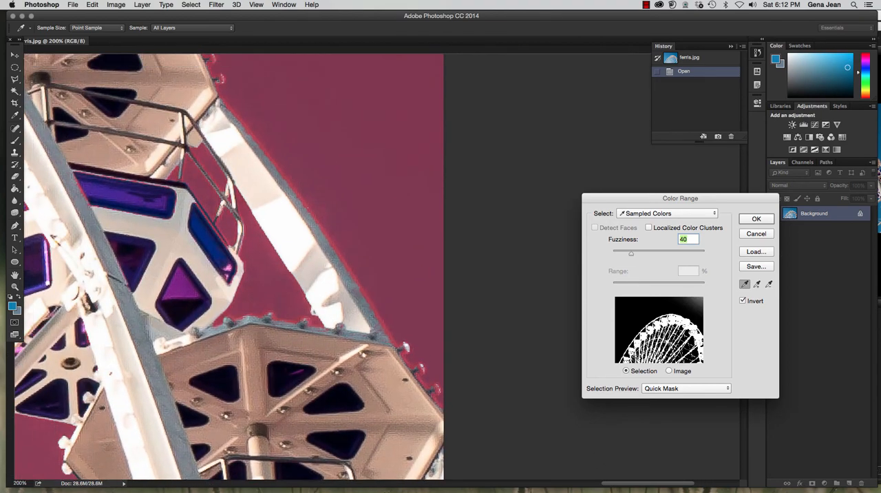
{"action": "left_click_drag", "start_coordinate": [381, 453], "coordinate": [377, 459]}
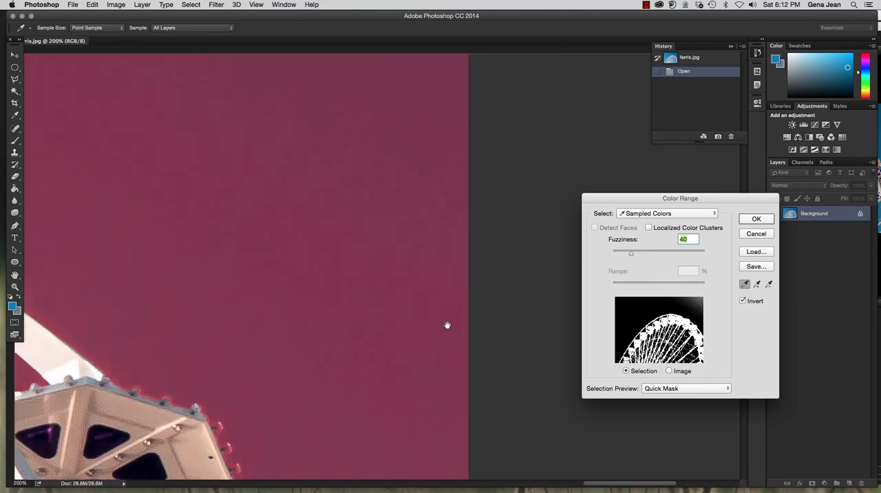
{"action": "left_click_drag", "start_coordinate": [448, 326], "coordinate": [425, 416]}
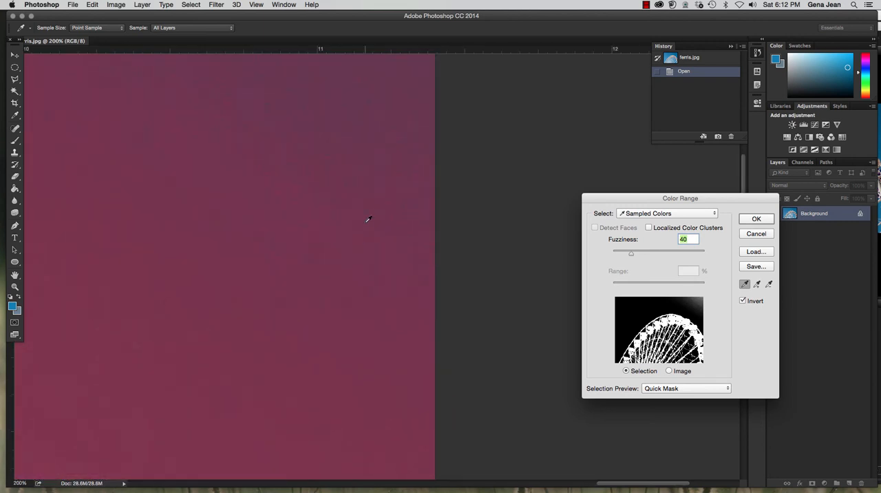
{"action": "left_click_drag", "start_coordinate": [324, 226], "coordinate": [276, 446]}
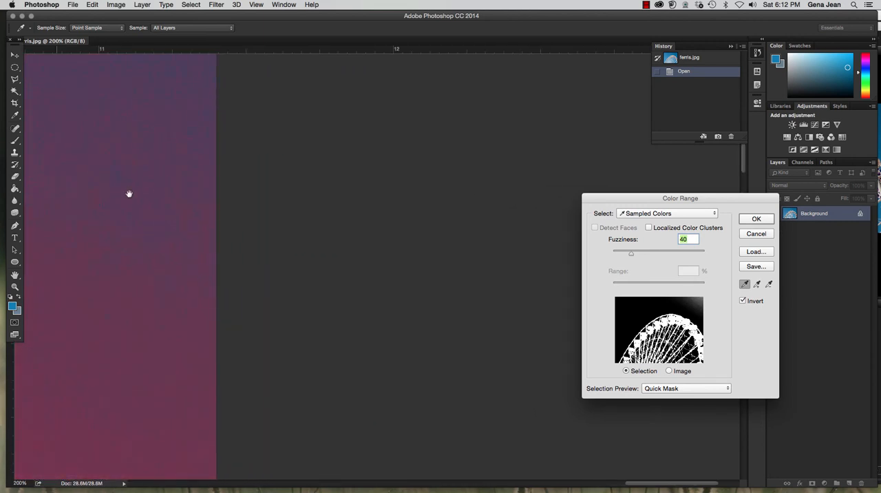
{"action": "left_click_drag", "start_coordinate": [128, 193], "coordinate": [379, 385]}
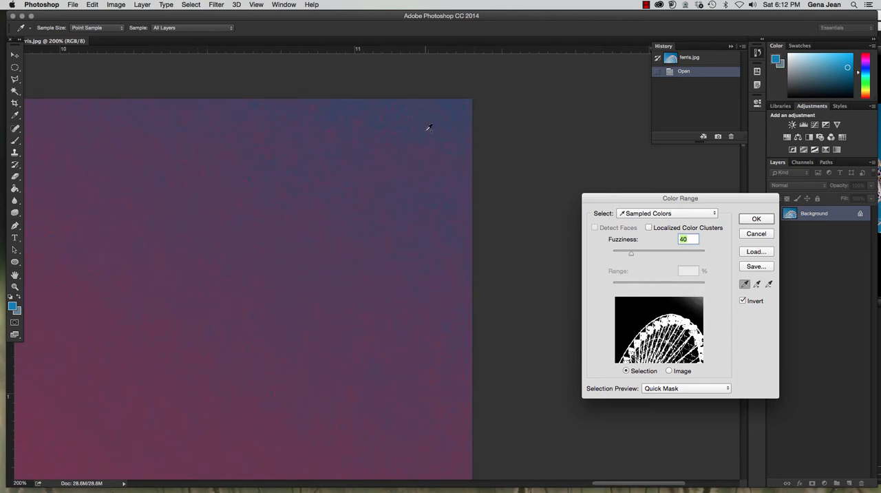
{"action": "left_click_drag", "start_coordinate": [428, 130], "coordinate": [434, 221]}
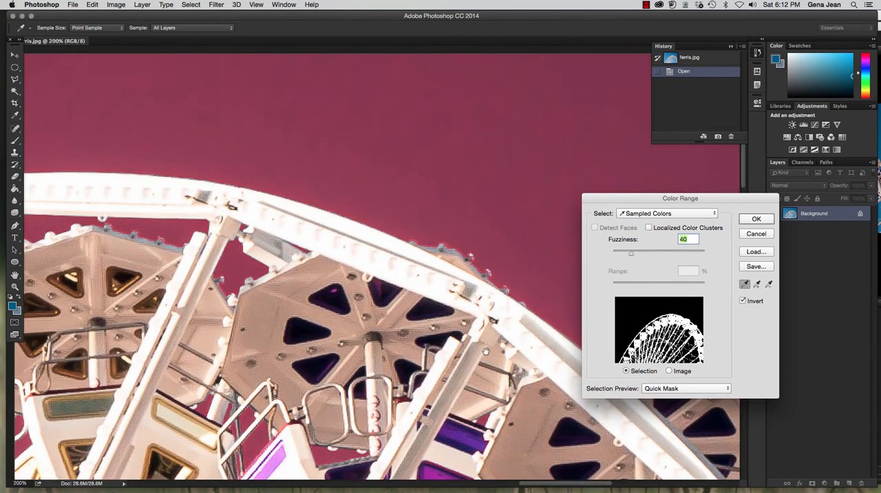
{"action": "left_click_drag", "start_coordinate": [486, 351], "coordinate": [500, 337]}
Inspect the mask across the left gondolas and spokes, and sample a pale blue fringe beside a spoke.
{"action": "left_click_drag", "start_coordinate": [264, 342], "coordinate": [505, 190]}
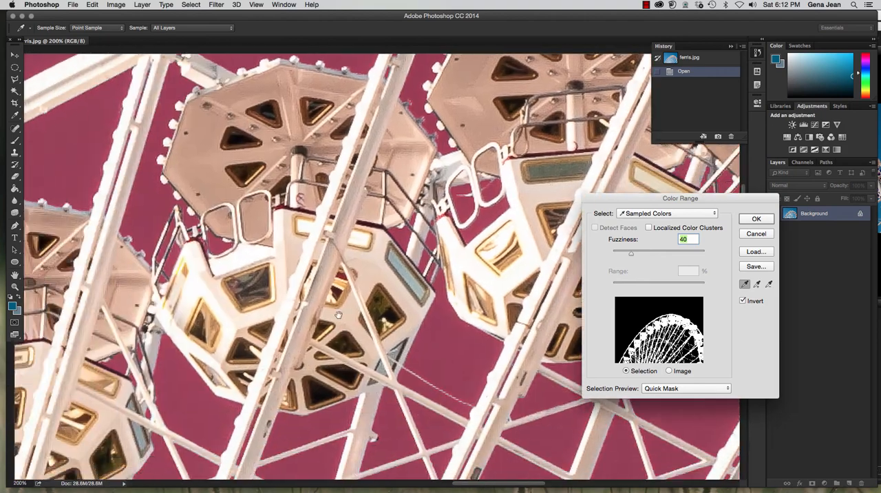
{"action": "left_click_drag", "start_coordinate": [124, 475], "coordinate": [409, 347]}
{"action": "left_click_drag", "start_coordinate": [18, 379], "coordinate": [260, 75]}
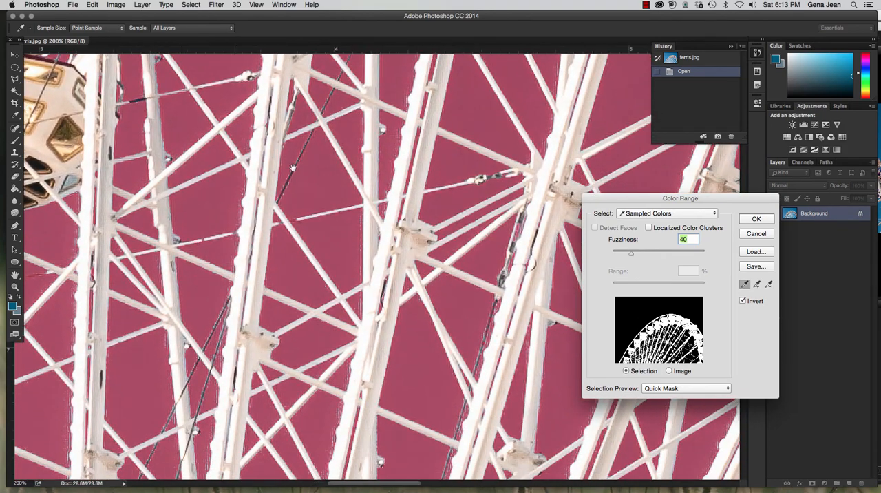
{"action": "left_click_drag", "start_coordinate": [293, 168], "coordinate": [367, 140]}
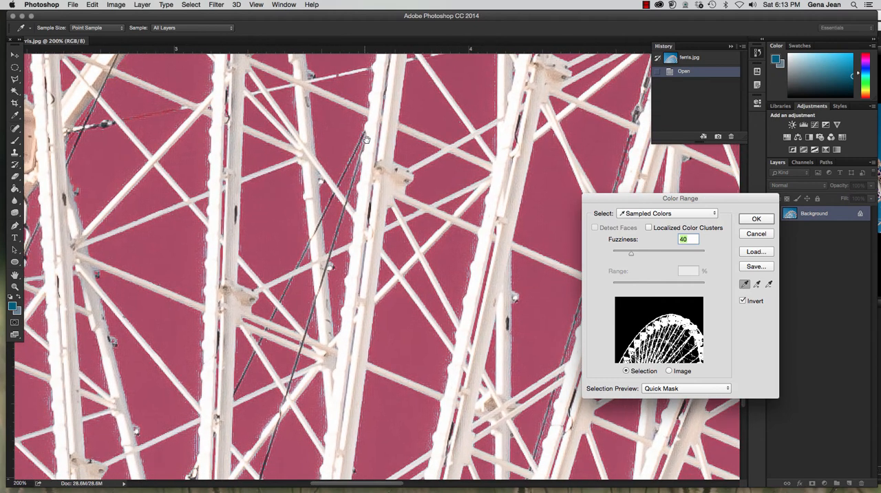
{"action": "left_click", "coordinate": [455, 331], "text": "shift"}
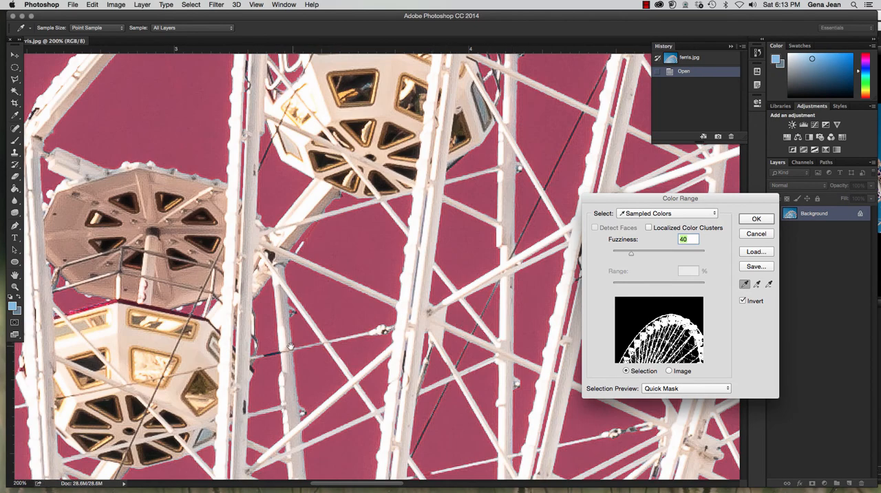
{"action": "left_click_drag", "start_coordinate": [328, 289], "coordinate": [176, 285]}
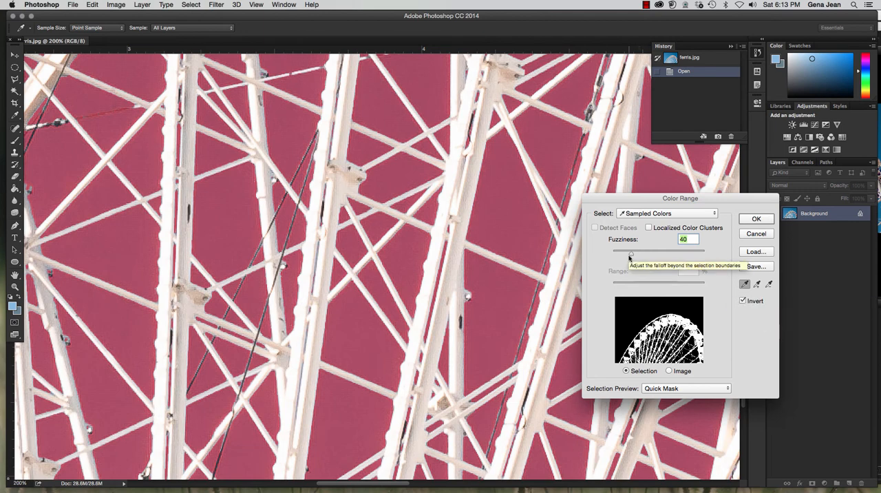
Raise the Color Range fuzziness to about 74 and accept the selection.
{"action": "mouse_move", "coordinate": [630, 255]}
{"action": "left_mouse_down"}
{"action": "mouse_move", "coordinate": [694, 256]}
{"action": "mouse_move", "coordinate": [609, 255]}
{"action": "mouse_move", "coordinate": [646, 251]}
{"action": "left_mouse_up"}
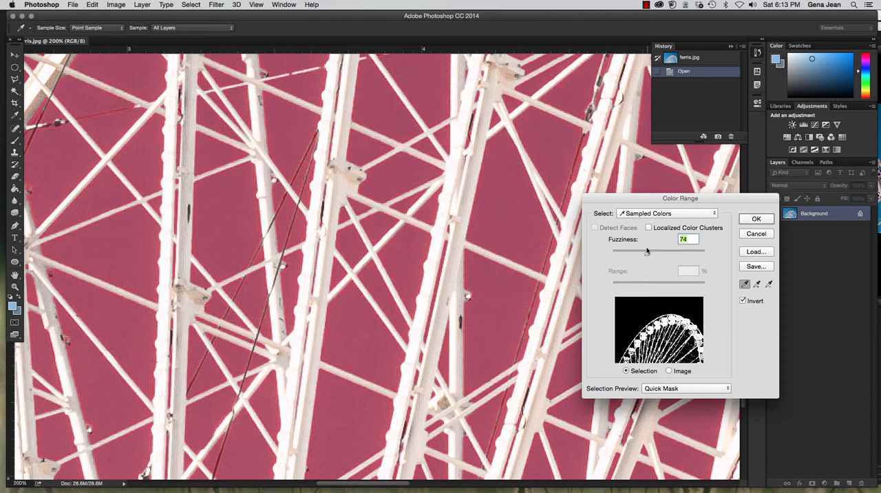
{"action": "left_click_drag", "start_coordinate": [646, 255], "coordinate": [648, 255]}
{"action": "left_click", "coordinate": [756, 219]}
Copy the selected ferris wheel to a new layer and hide the Background layer.
{"action": "key", "text": "v"}
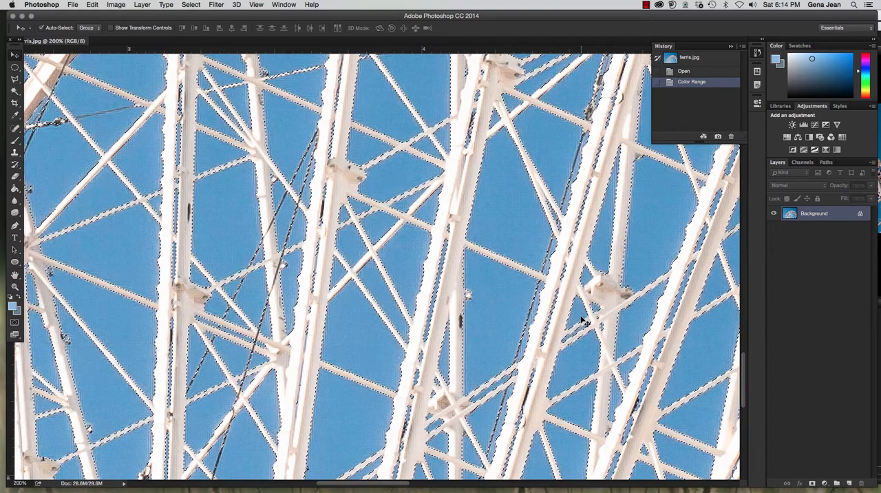
{"action": "key", "text": "ctrl+j"}
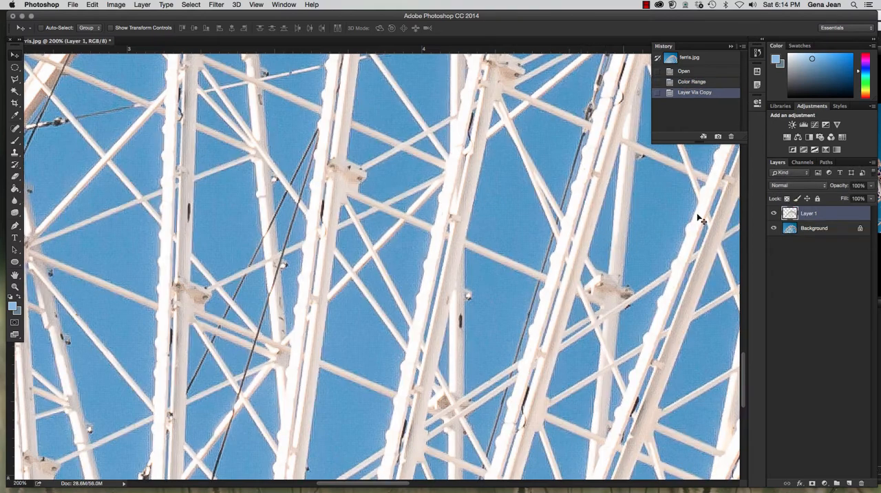
{"action": "left_click", "coordinate": [774, 228]}
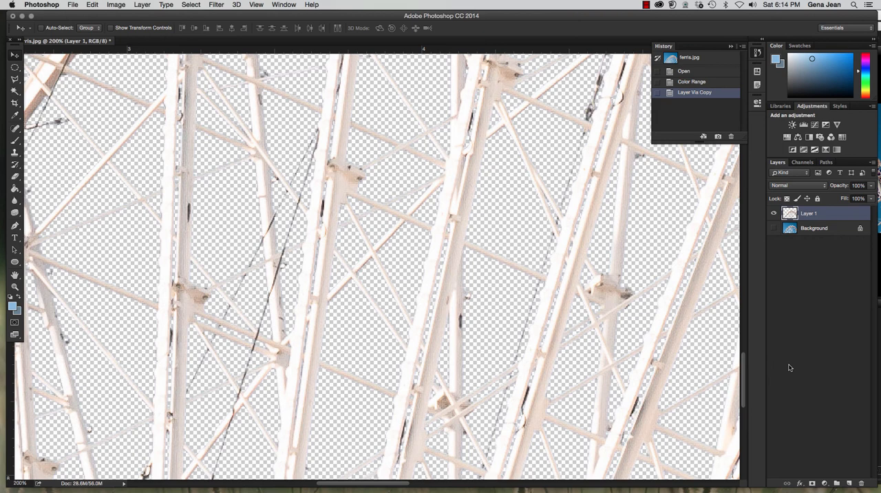
Create a new layer named Fill directly above the Background layer.
{"action": "left_click", "coordinate": [825, 230]}
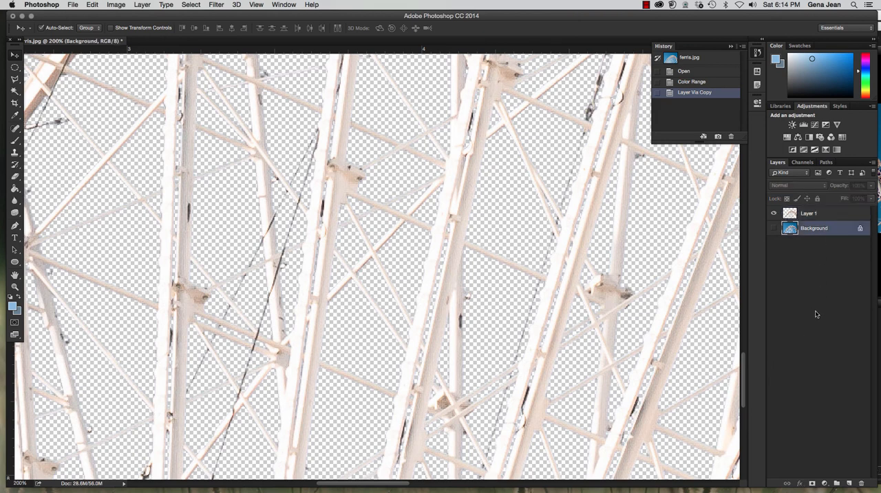
{"action": "key", "text": "ctrl+shift+n"}
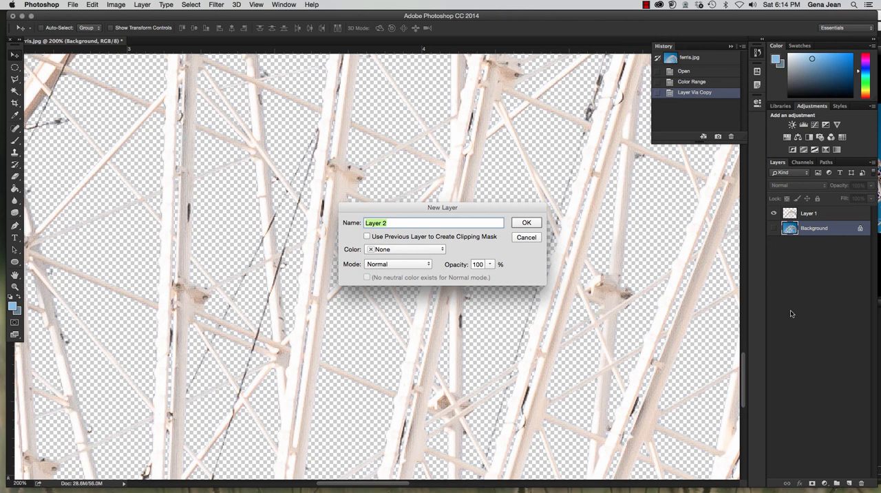
{"action": "type", "text": "Fill"}
{"action": "left_click", "coordinate": [528, 224]}
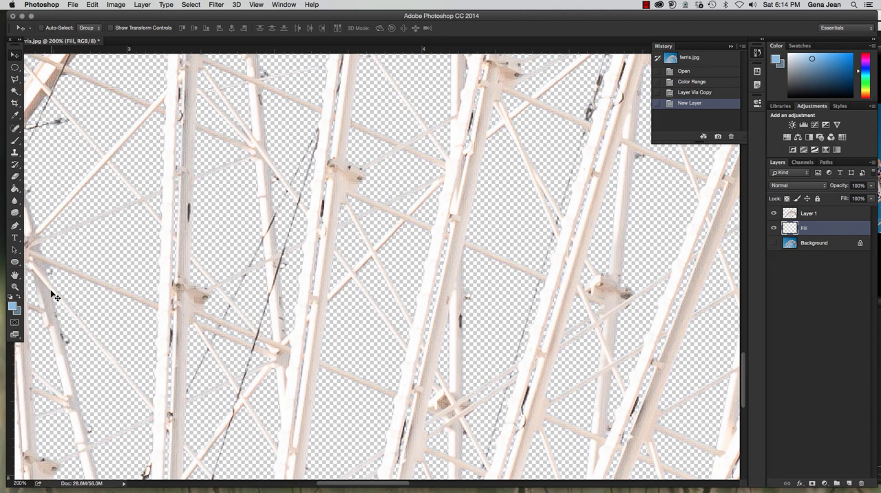
Set the foreground color to bright green, hex 8df042.
{"action": "left_click", "coordinate": [12, 305]}
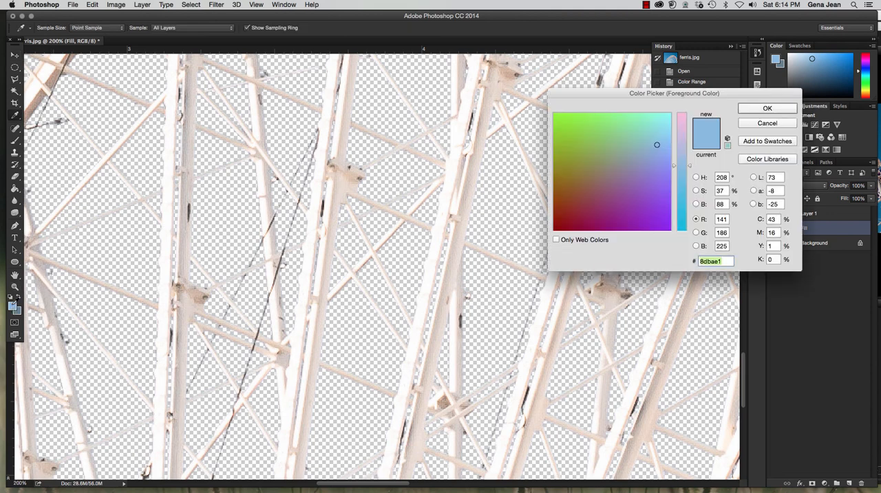
{"action": "left_click", "coordinate": [583, 120]}
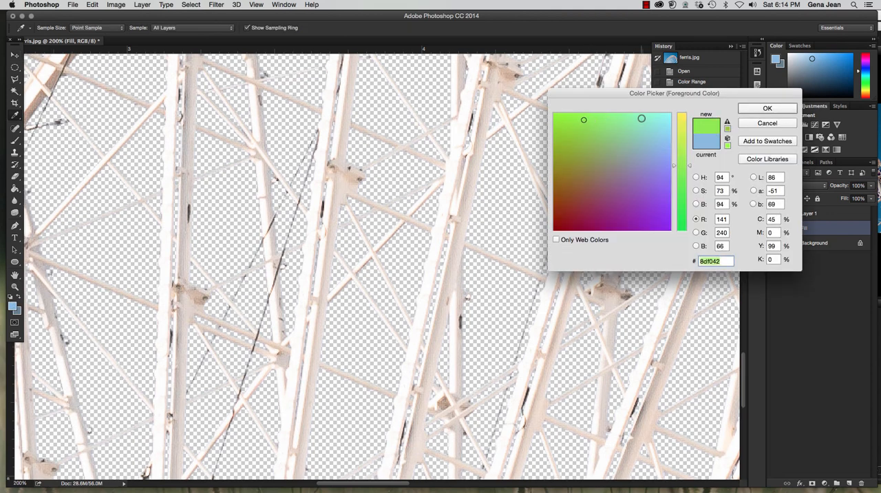
{"action": "left_click", "coordinate": [768, 109]}
{"action": "key", "text": "v"}
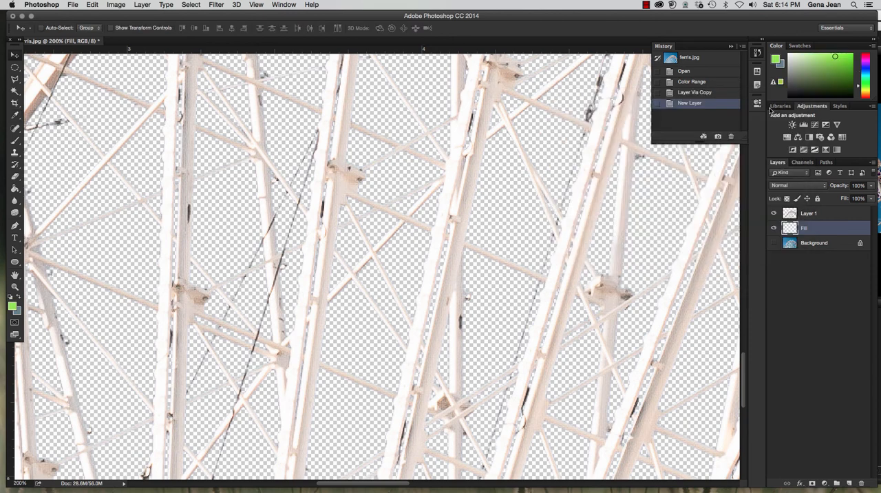
Flood the Fill layer with the green foreground color using the Paint Bucket and check the whole ferris wheel against it.
{"action": "left_click", "coordinate": [15, 188]}
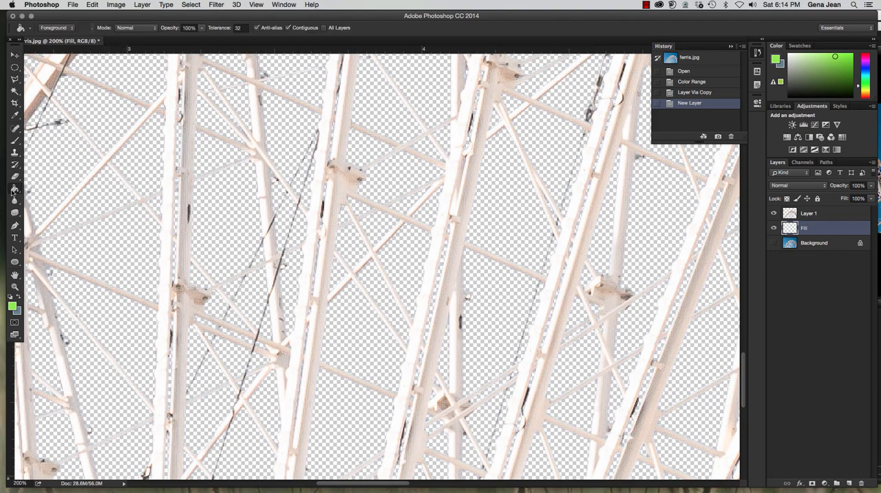
{"action": "left_click", "coordinate": [119, 238]}
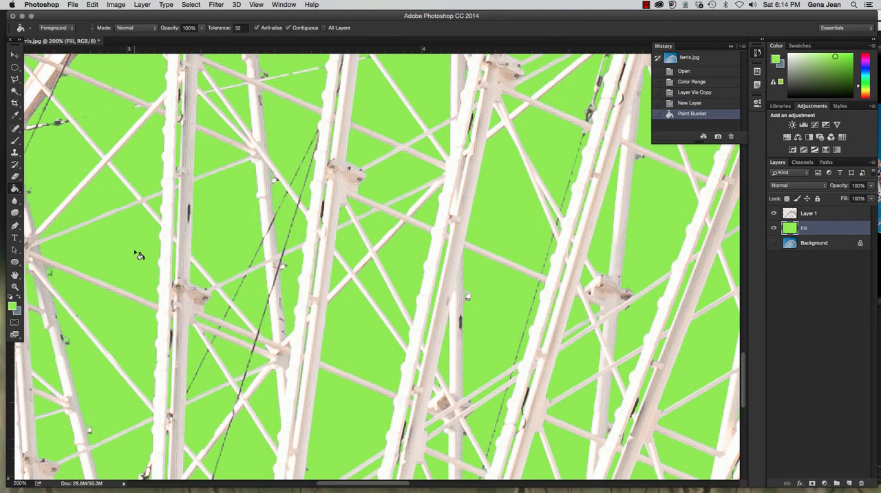
{"action": "key", "text": "super+minus"}
{"action": "key", "text": "super+minus"}
{"action": "key", "text": "super+minus"}
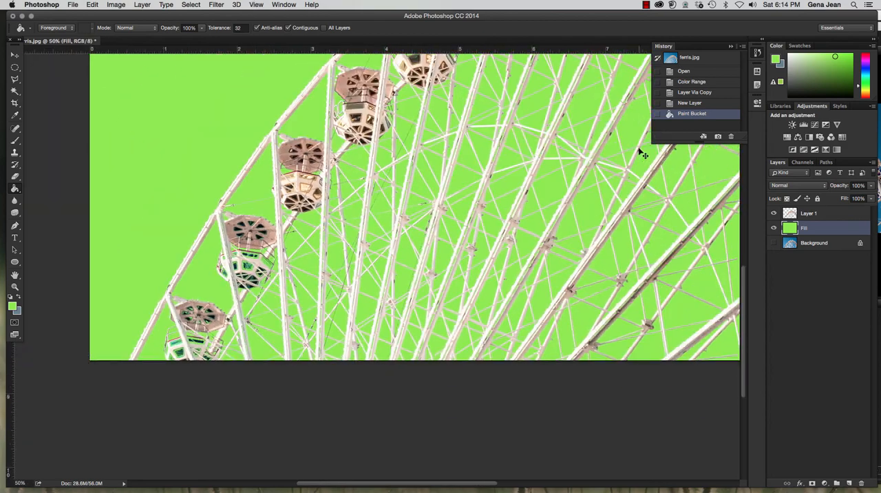
{"action": "key", "text": "super+minus"}
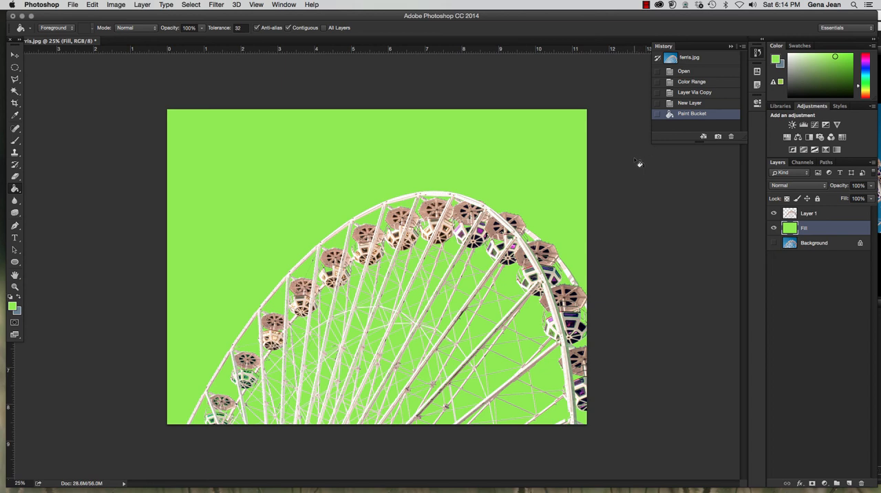
Rename the cut-out wheel layer, Layer 1, as Ferris.
{"action": "left_click", "coordinate": [815, 214]}
{"action": "double_click", "coordinate": [816, 213]}
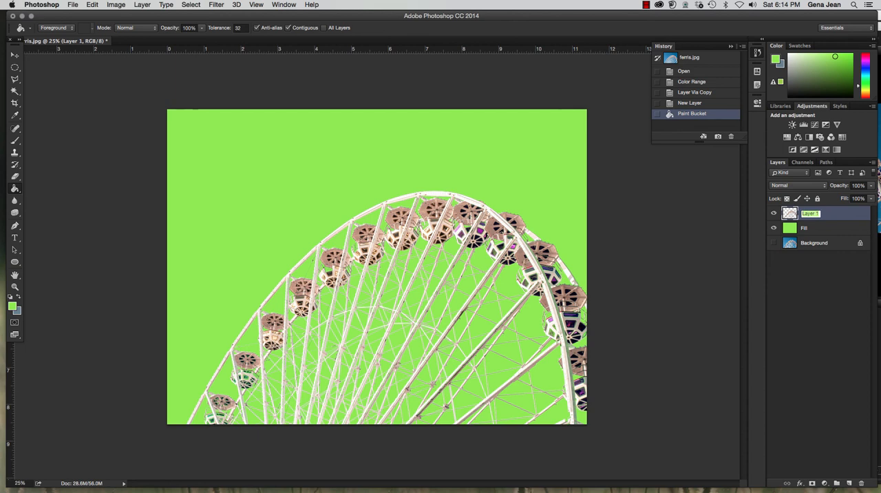
{"action": "type", "text": "Fi"}
{"action": "key", "text": "Return"}
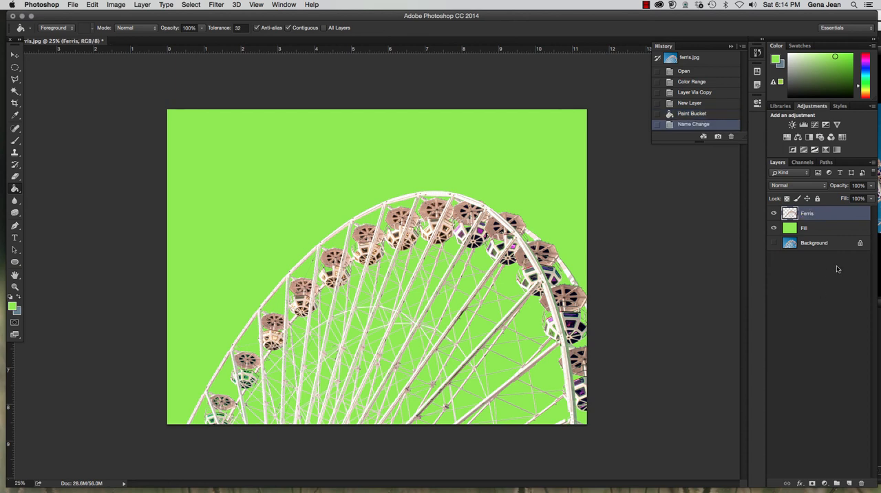
Save the document in Photoshop format with layers in the Chapter4 folder, prefixing the file name ferris.psd with 4D, the surname and an underscore.
{"action": "left_click", "coordinate": [72, 4]}
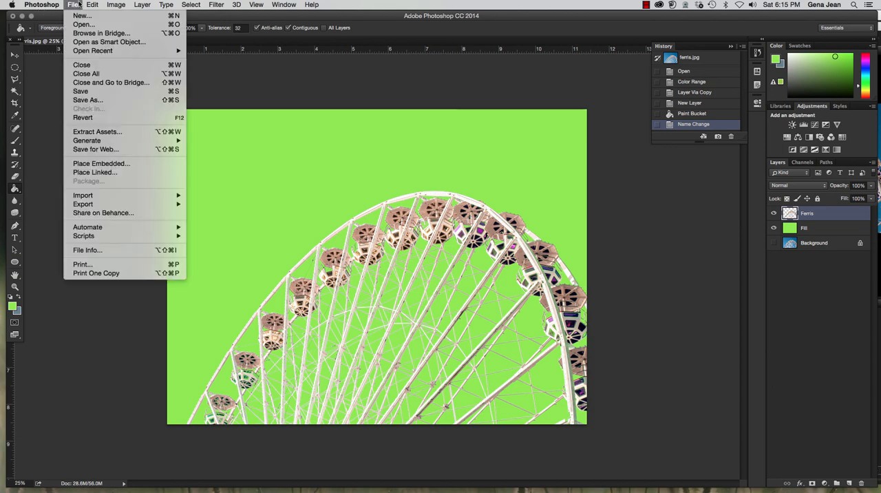
{"action": "left_click", "coordinate": [97, 101]}
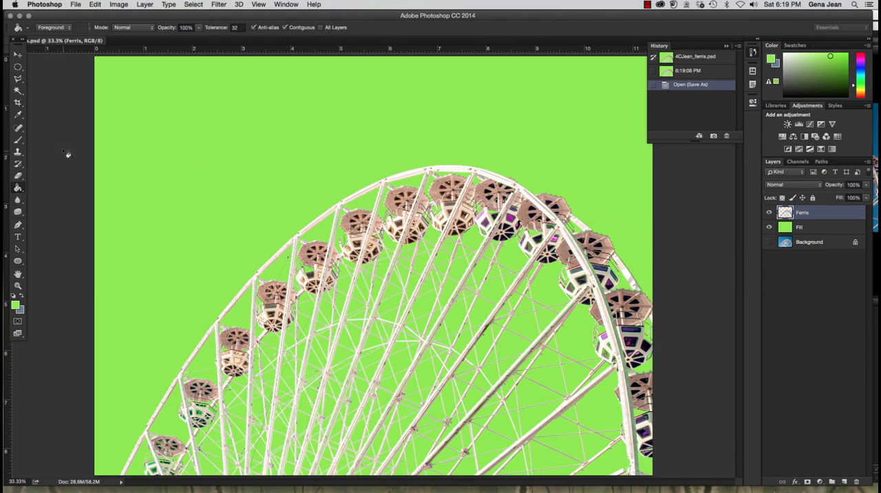
{"action": "left_click", "coordinate": [76, 5]}
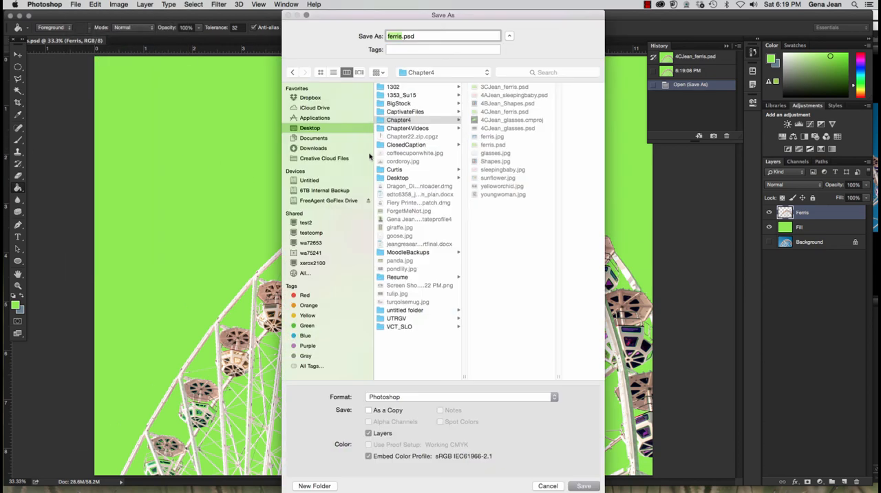
{"action": "left_click", "coordinate": [389, 36]}
{"action": "type", "text": "4DJean_"}
{"action": "left_click", "coordinate": [401, 122]}
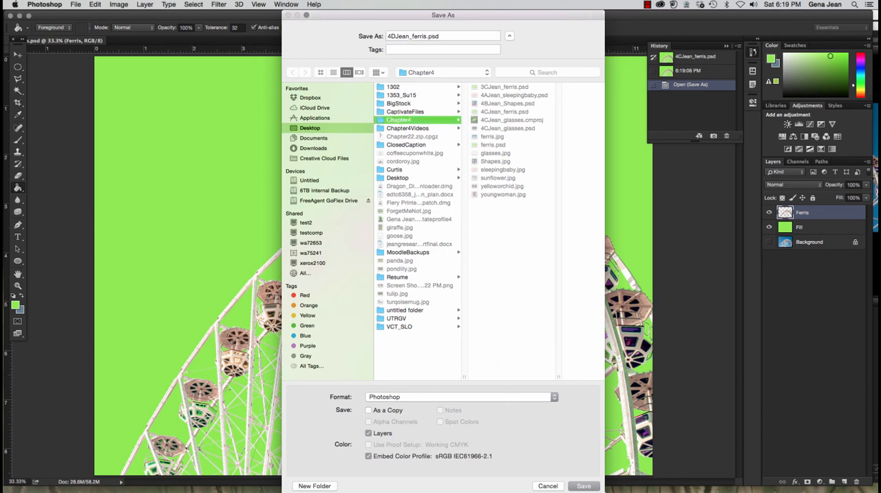
{"action": "left_click", "coordinate": [586, 487]}
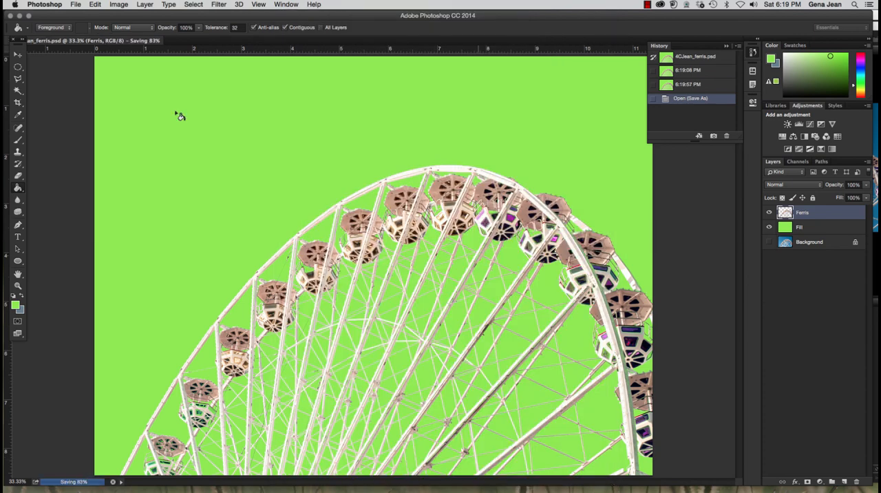